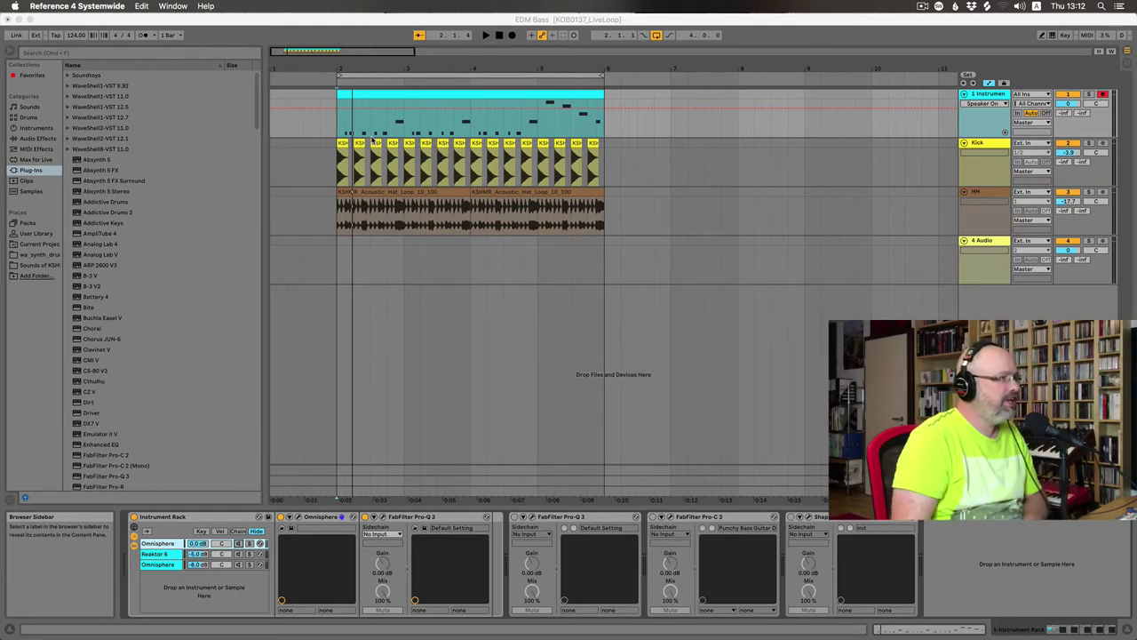
Play the four-bar loop from bar 2 to hear the current bass arrangement with kick and hi-hats.
click(349, 139)
key(space)
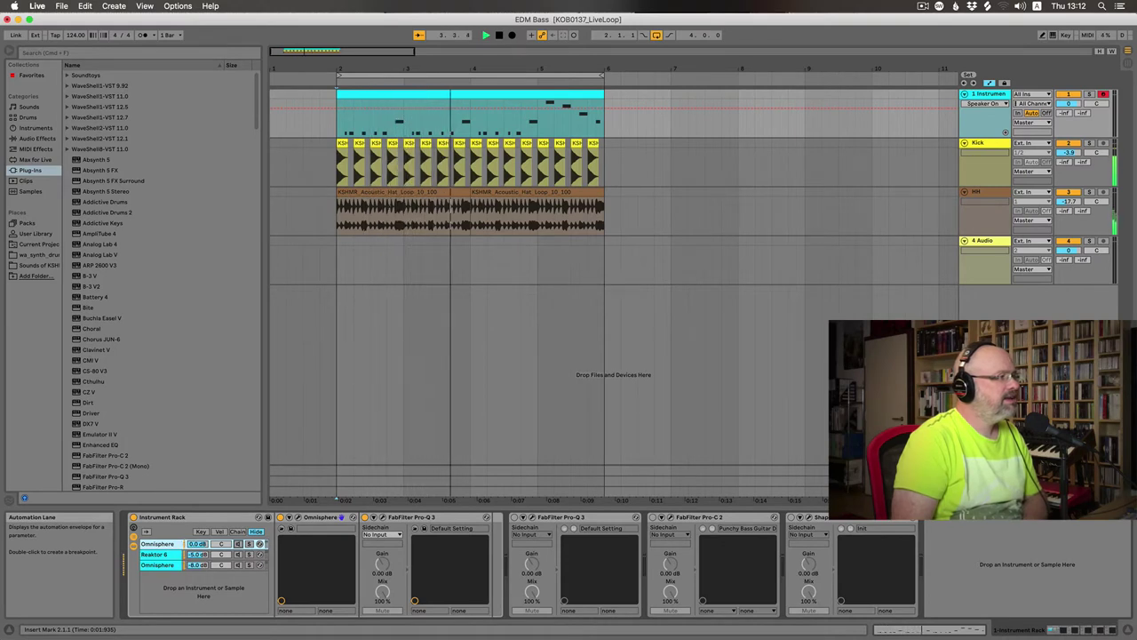
key(space)
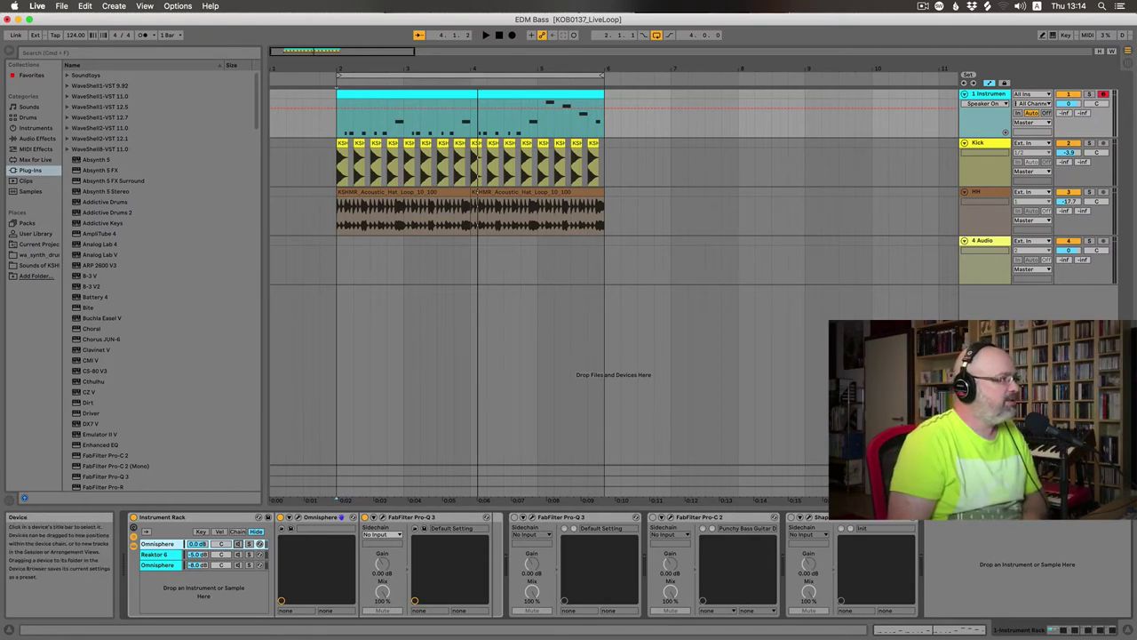
key(space)
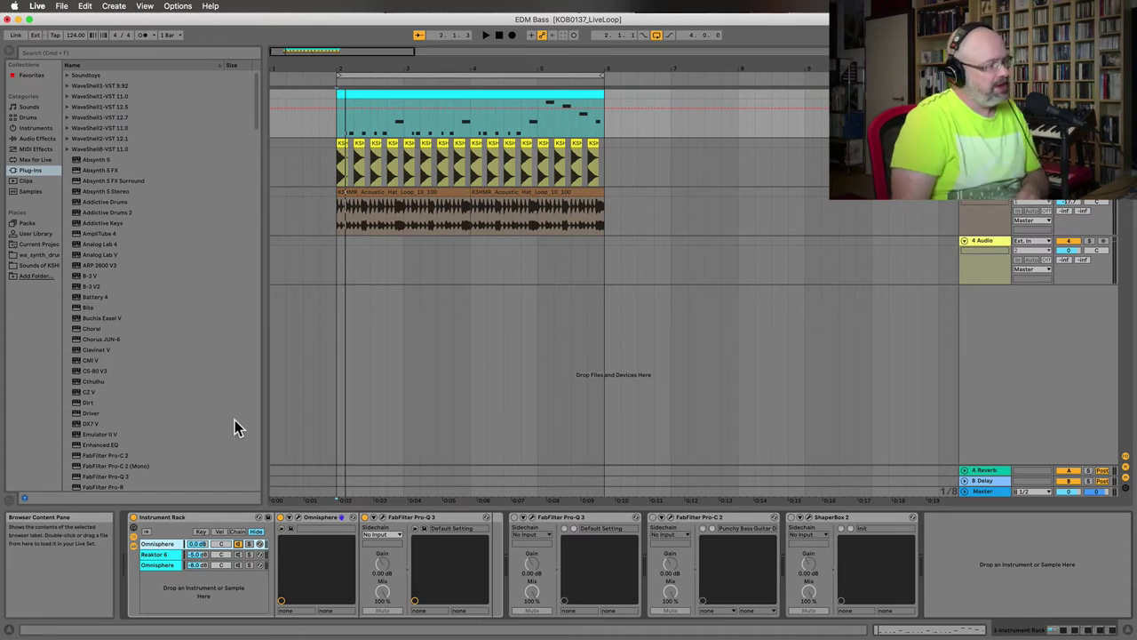
Open the first Omnisphere chain's instrument window, move it out of the way and display layer A's synthesis settings.
click(297, 524)
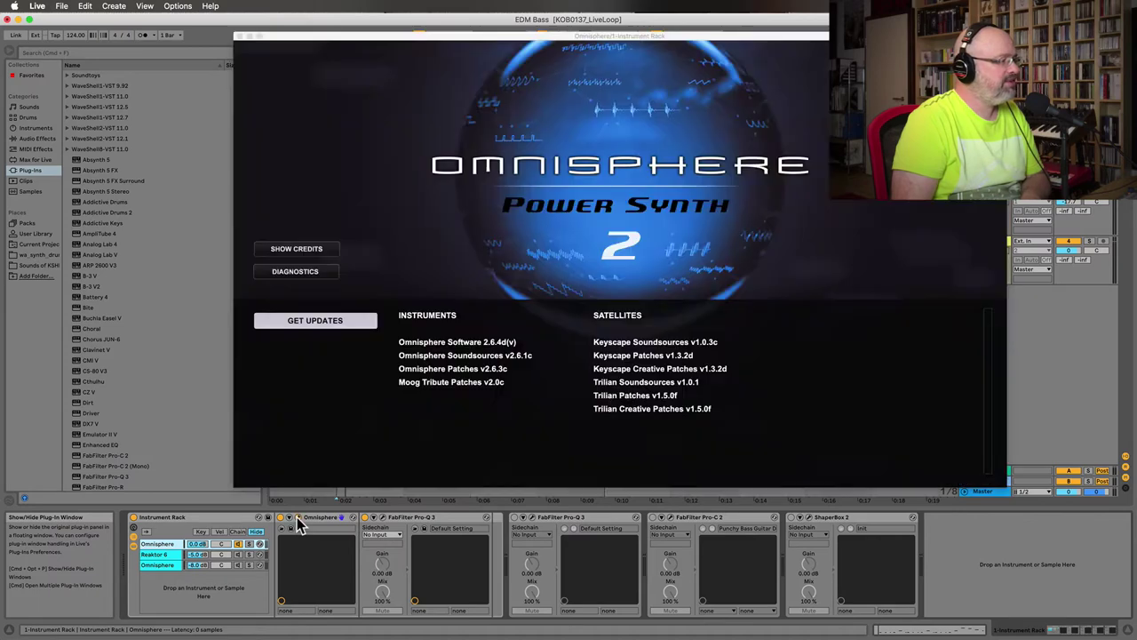
click(297, 524)
click(297, 524)
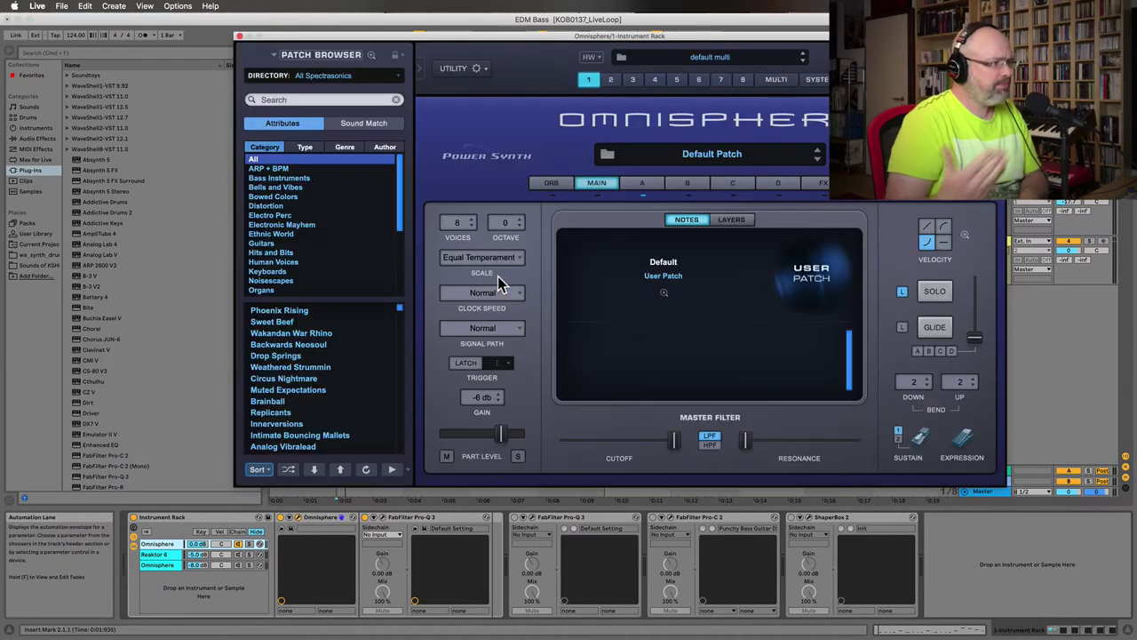
double_click(640, 39)
drag(538, 11, 448, 7)
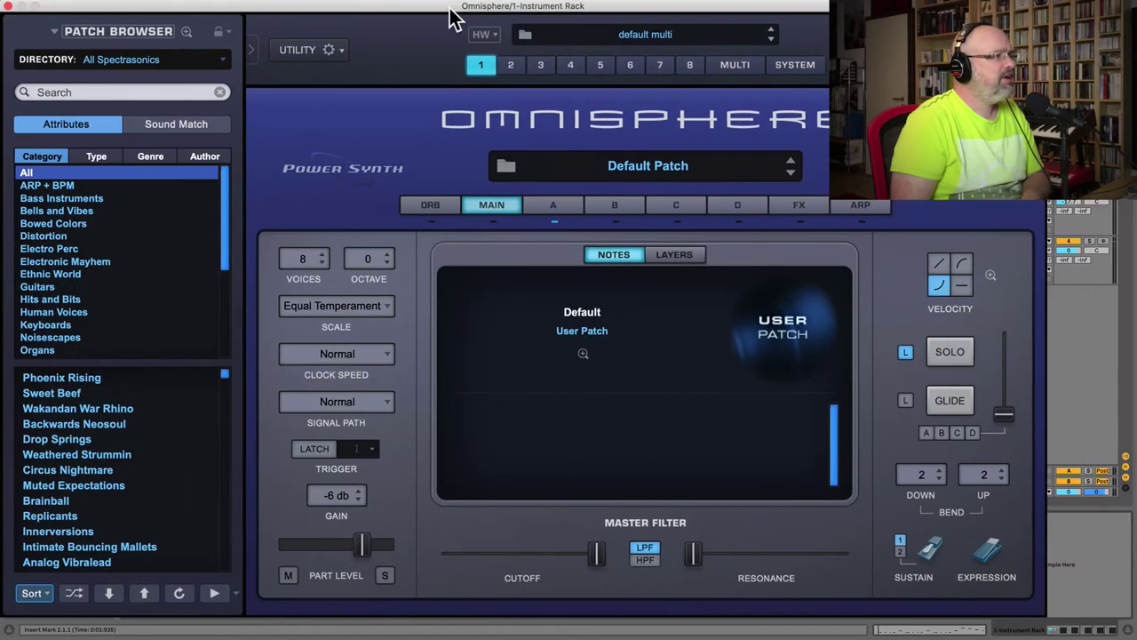
click(551, 208)
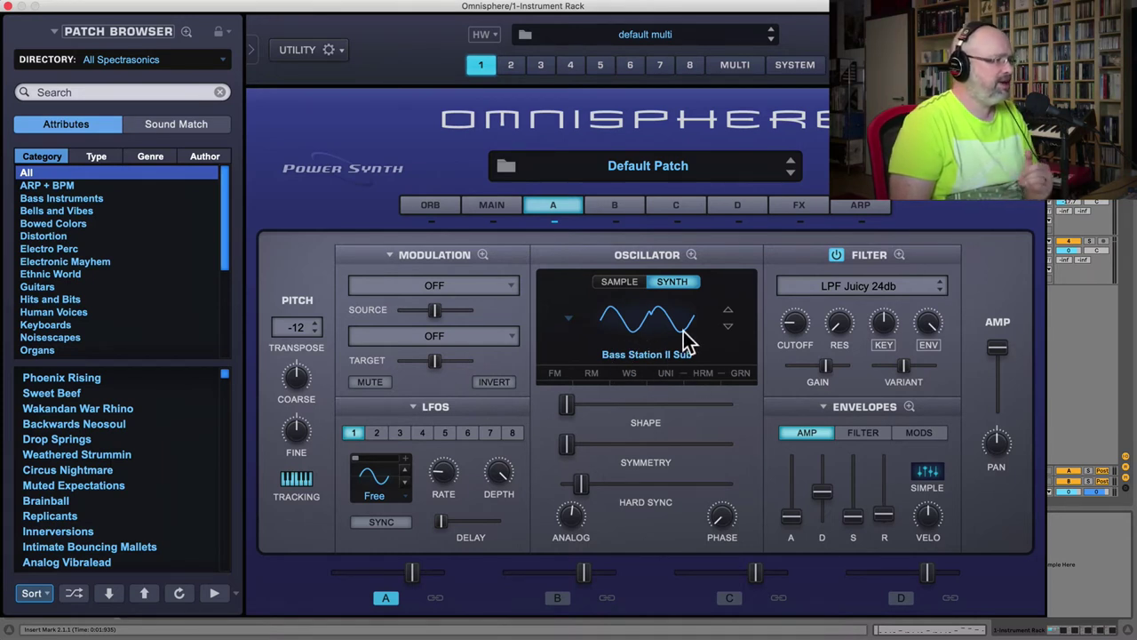
Review layer A's classic waveform choices, transposition and filter cutoff, keep the transpose at -12, and close the synth window.
click(572, 318)
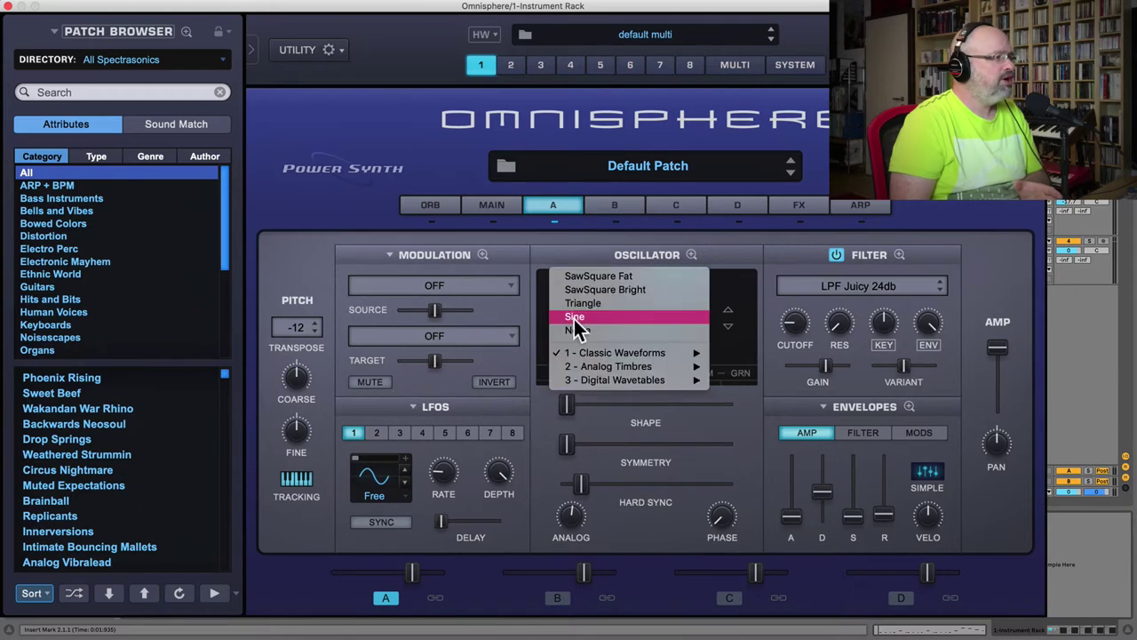
mouse_move(603, 353)
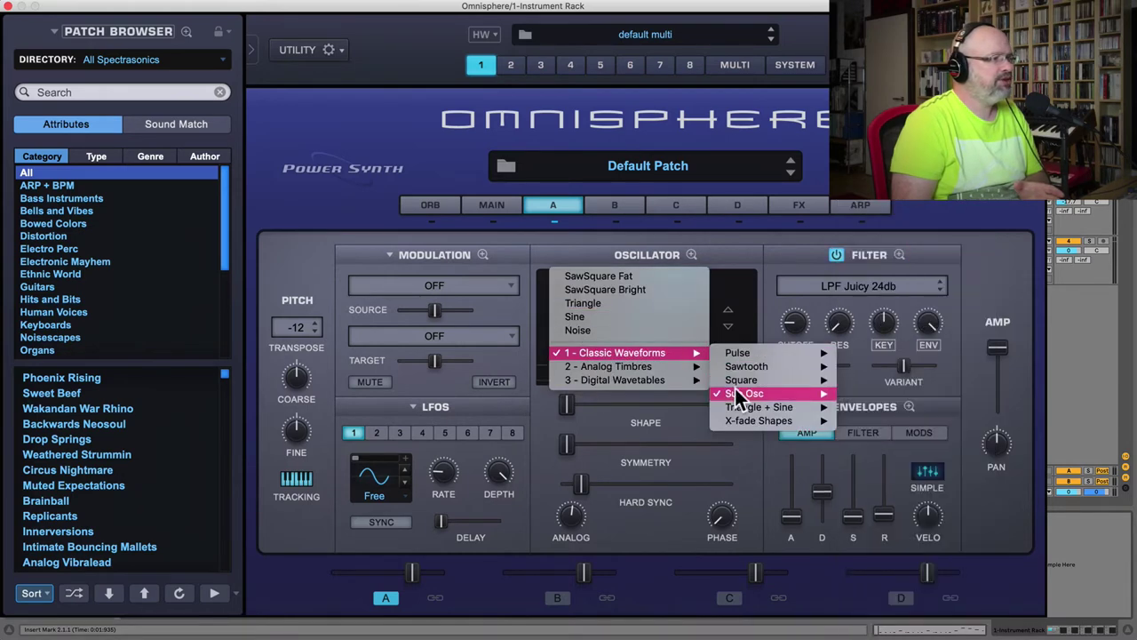
mouse_move(738, 393)
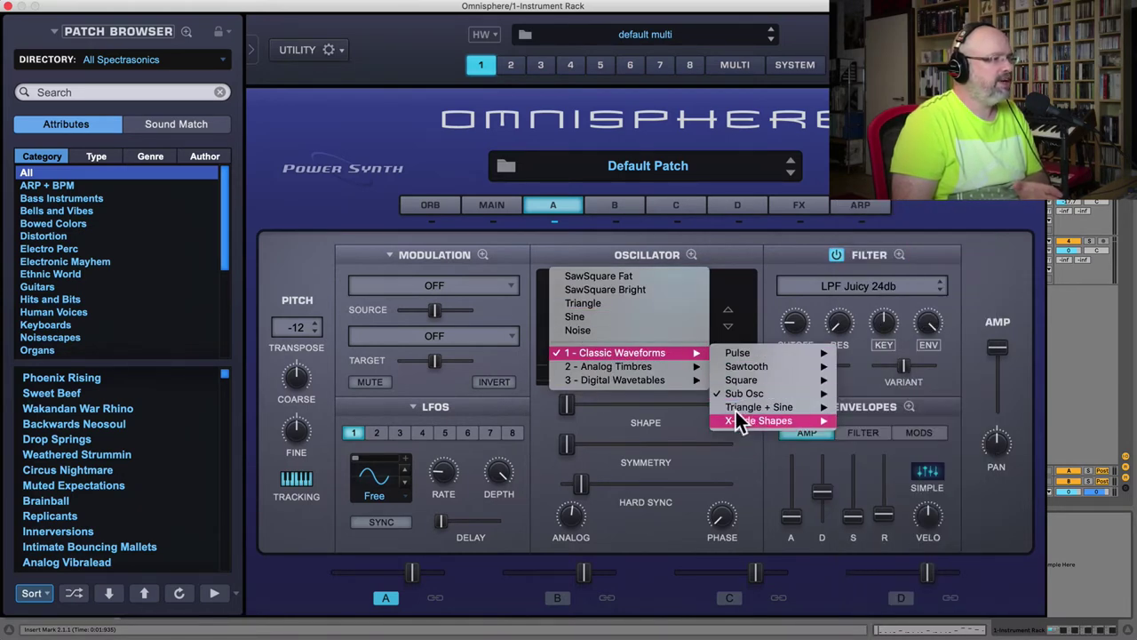
mouse_move(740, 357)
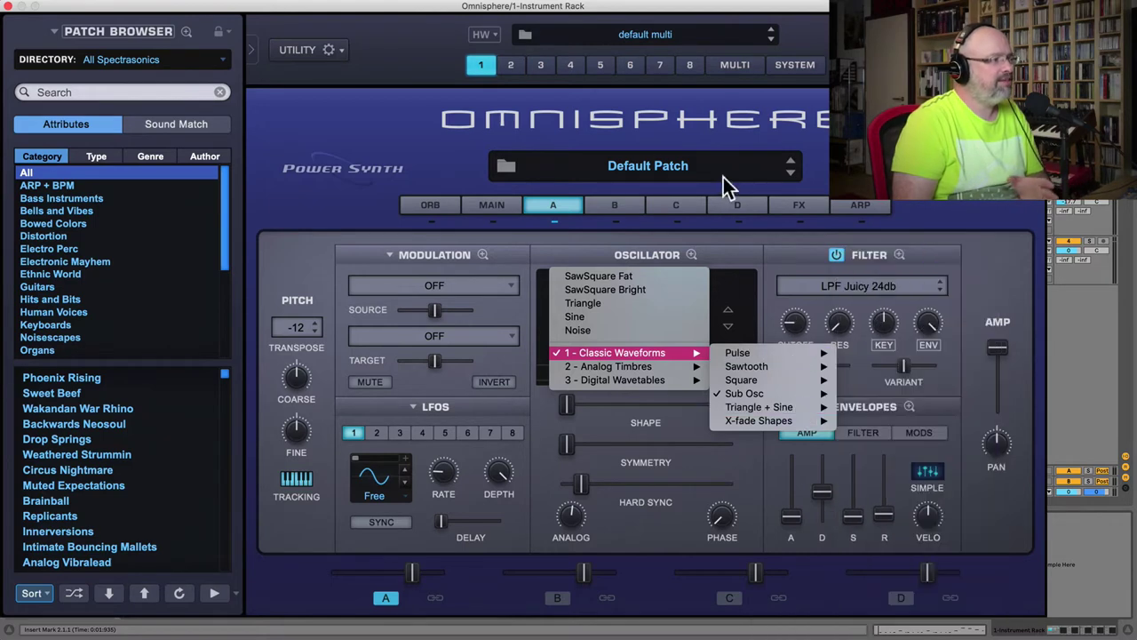
click(736, 274)
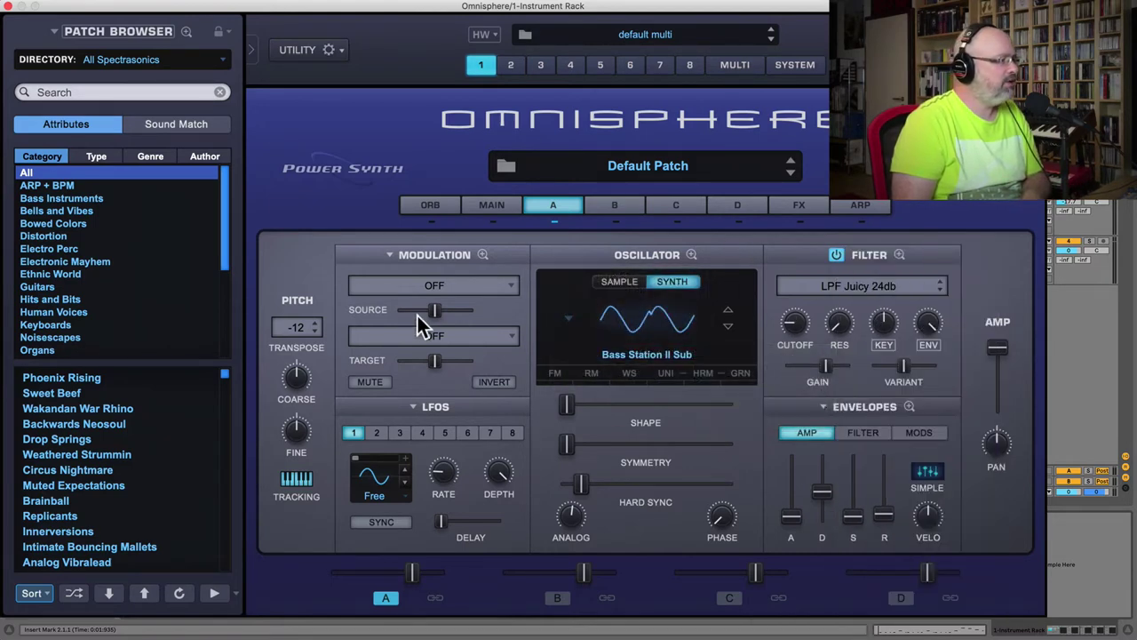
click(298, 327)
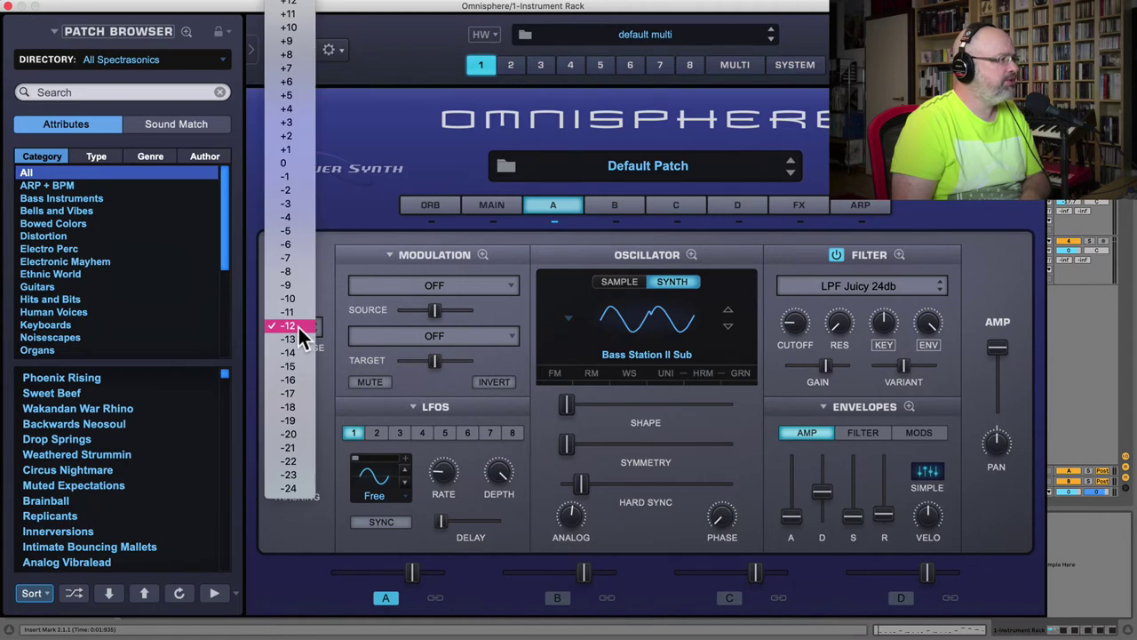
click(297, 325)
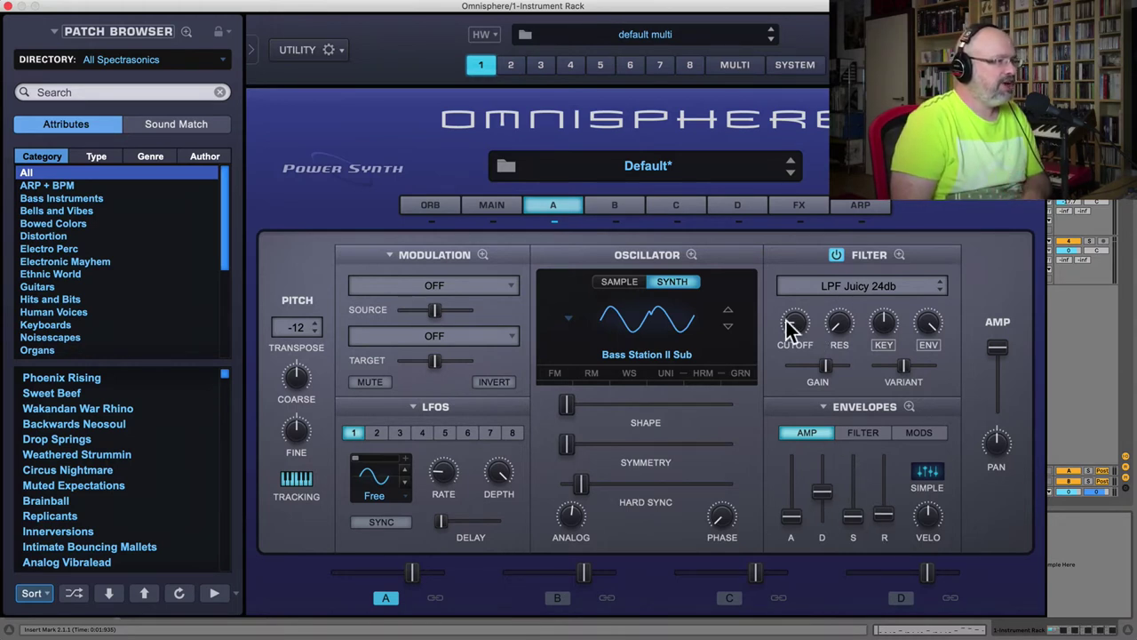
mouse_move(802, 333)
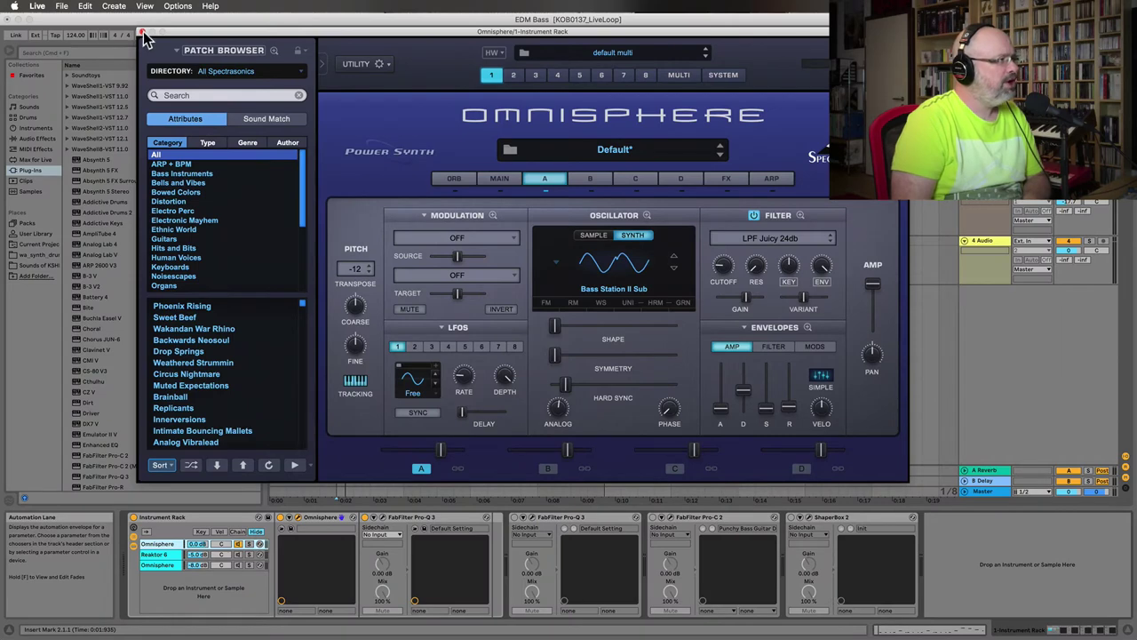
click(142, 33)
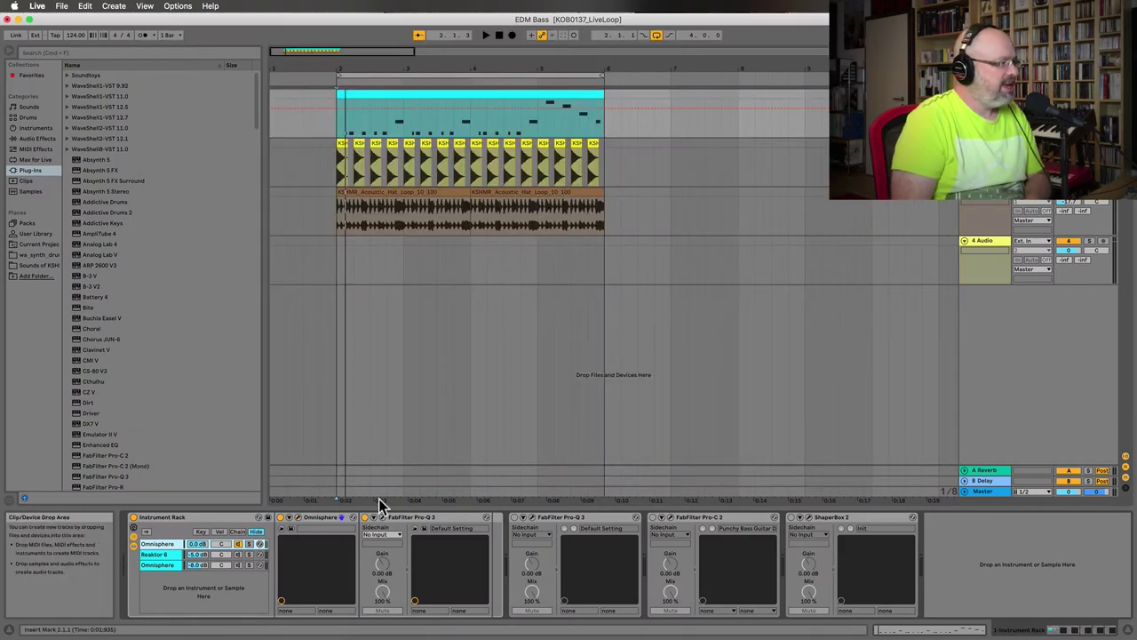
Examine the EQ curve of the first Omnisphere chain's active FabFilter Pro-Q 3 during loop playback, and close its window.
click(405, 518)
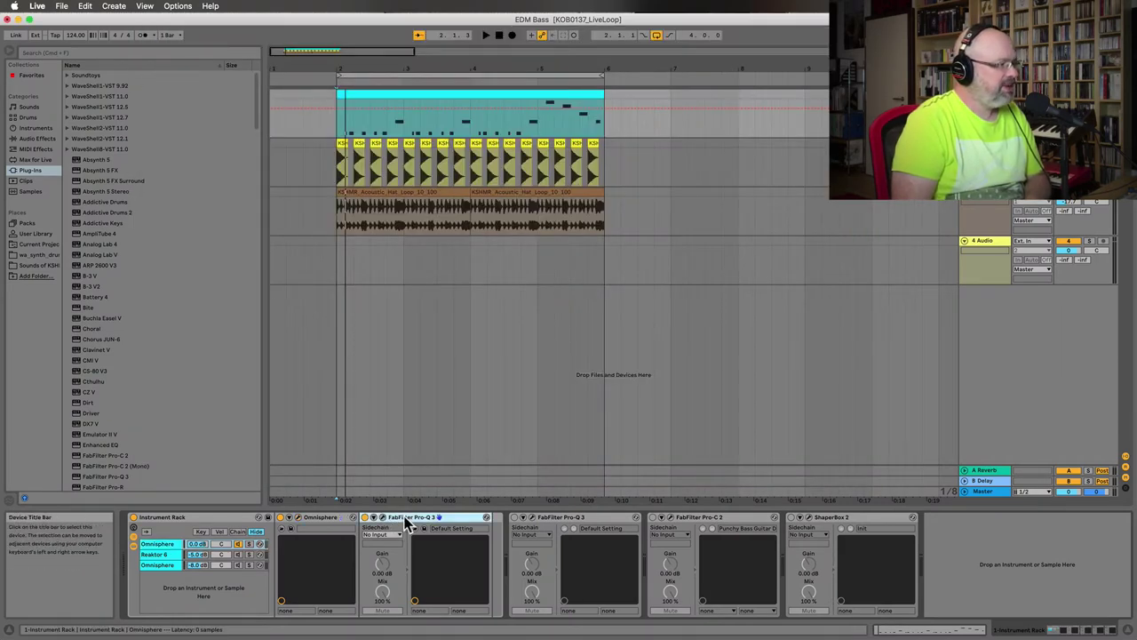
click(382, 517)
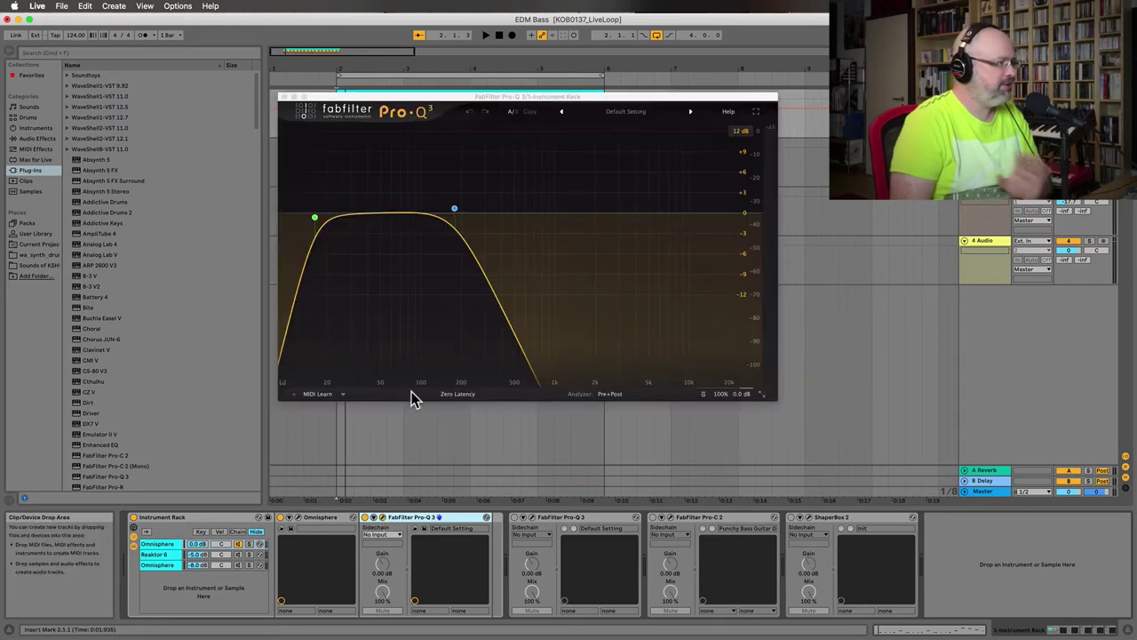
mouse_move(347, 223)
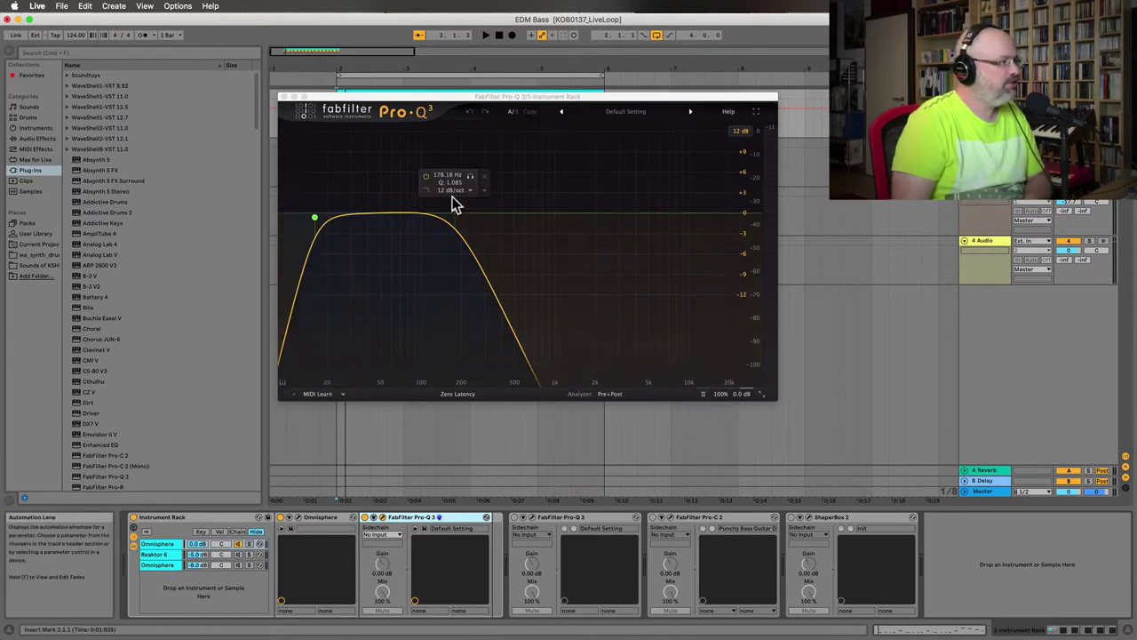
key(space)
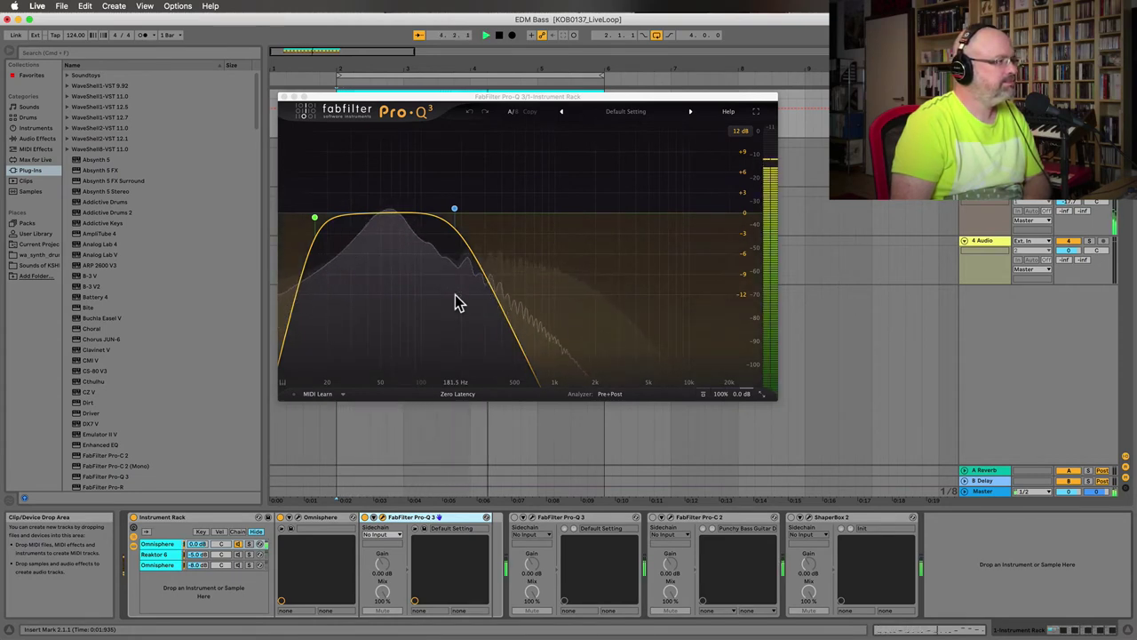
key(space)
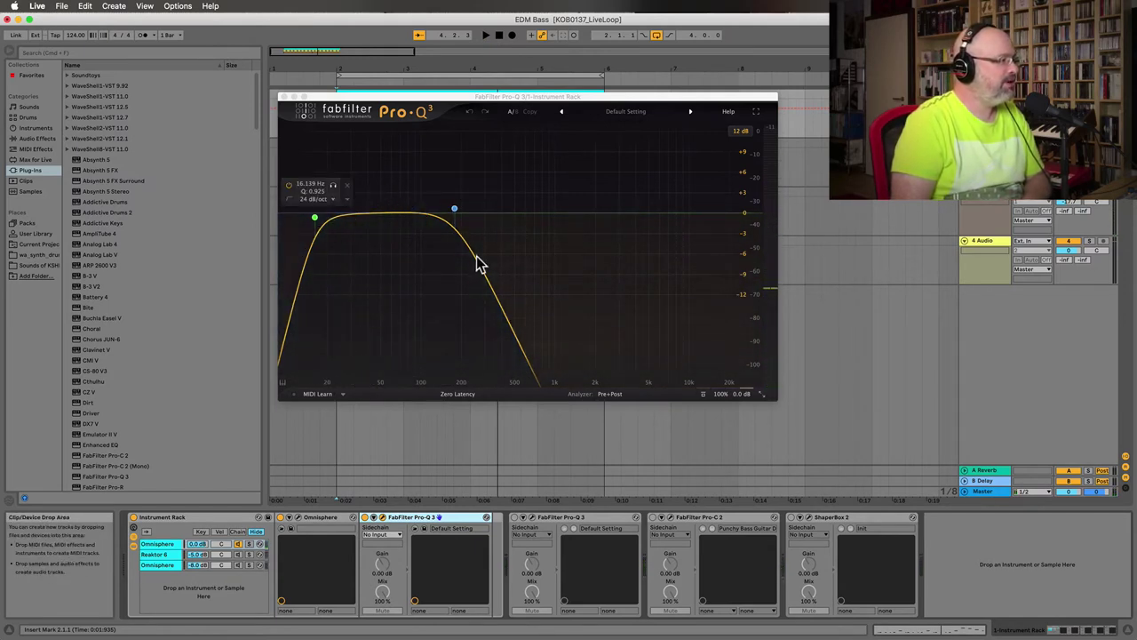
click(284, 96)
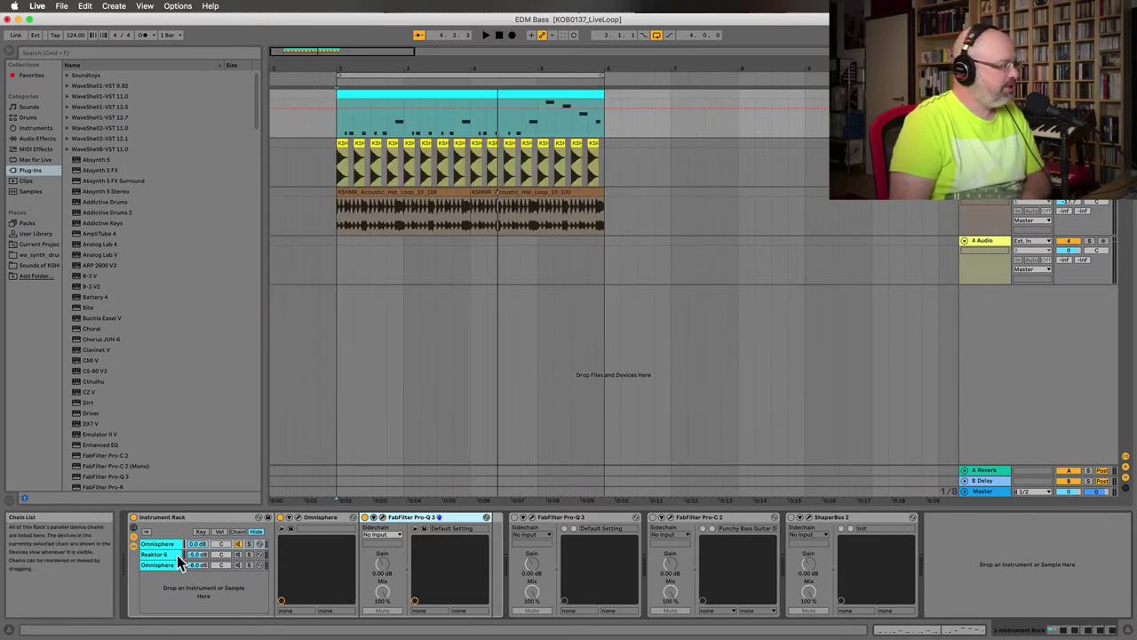
Activate the Reaktor 6 chain in the instrument rack and open its TRK-01 Bass instrument window.
click(240, 554)
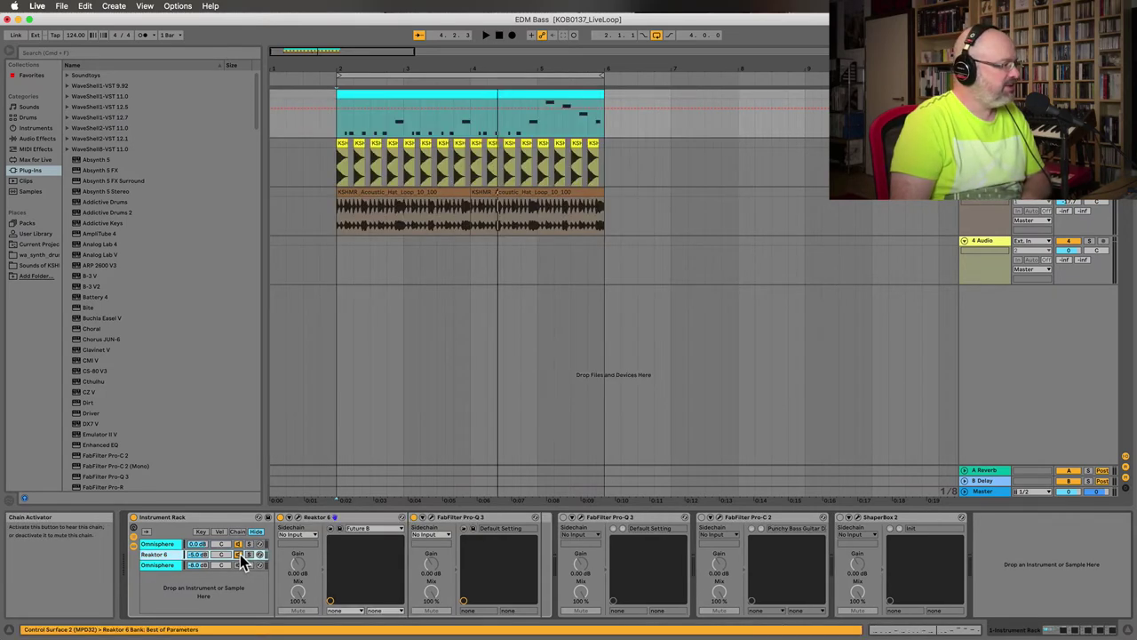
click(305, 518)
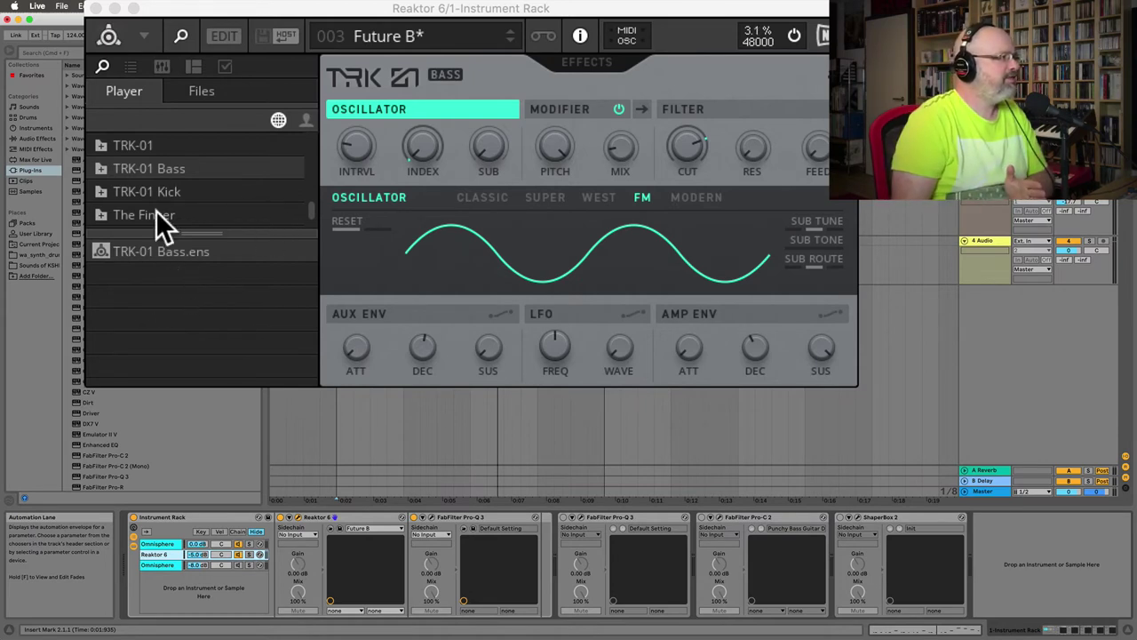
drag(142, 253, 404, 62)
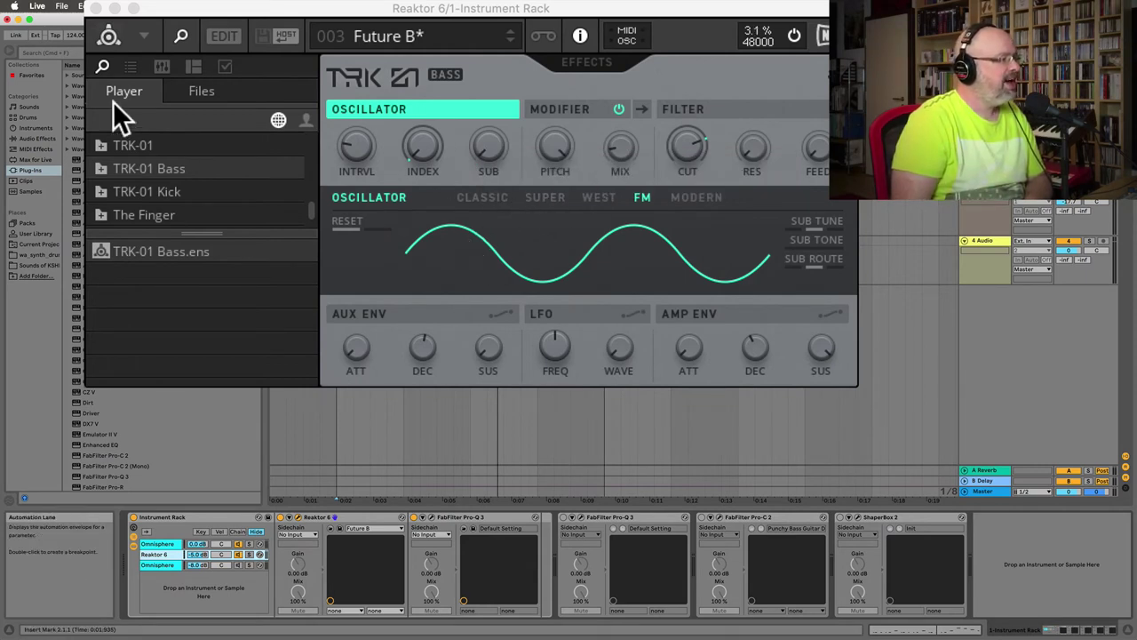
Deactivate the first Omnisphere chain to audition the Reaktor 6 bass without it, and close the Reaktor window.
click(238, 554)
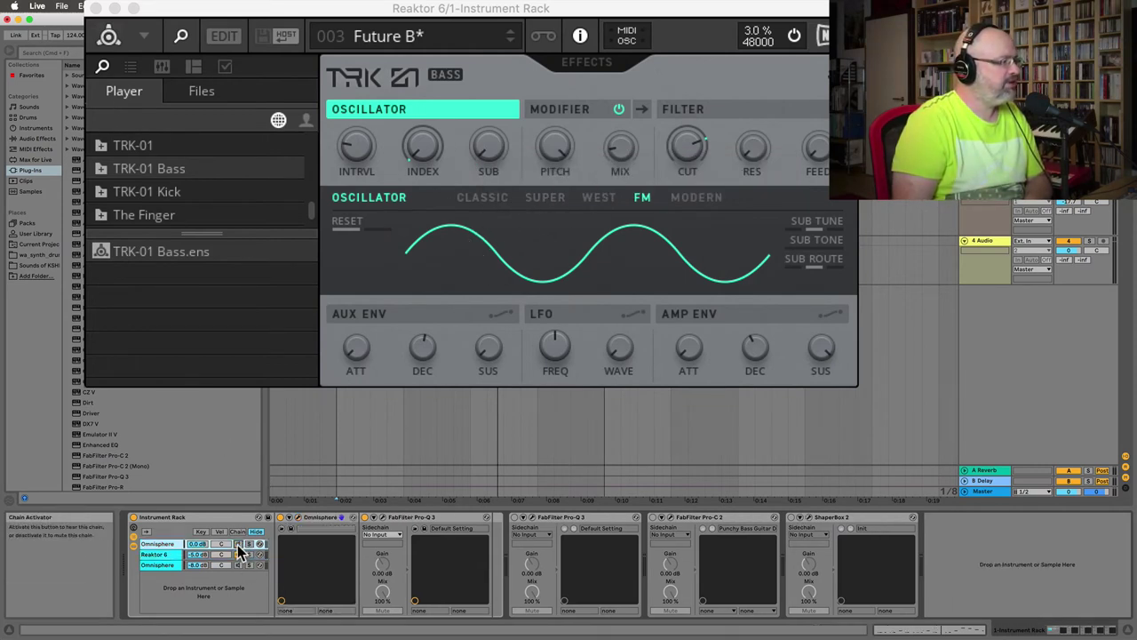
click(248, 555)
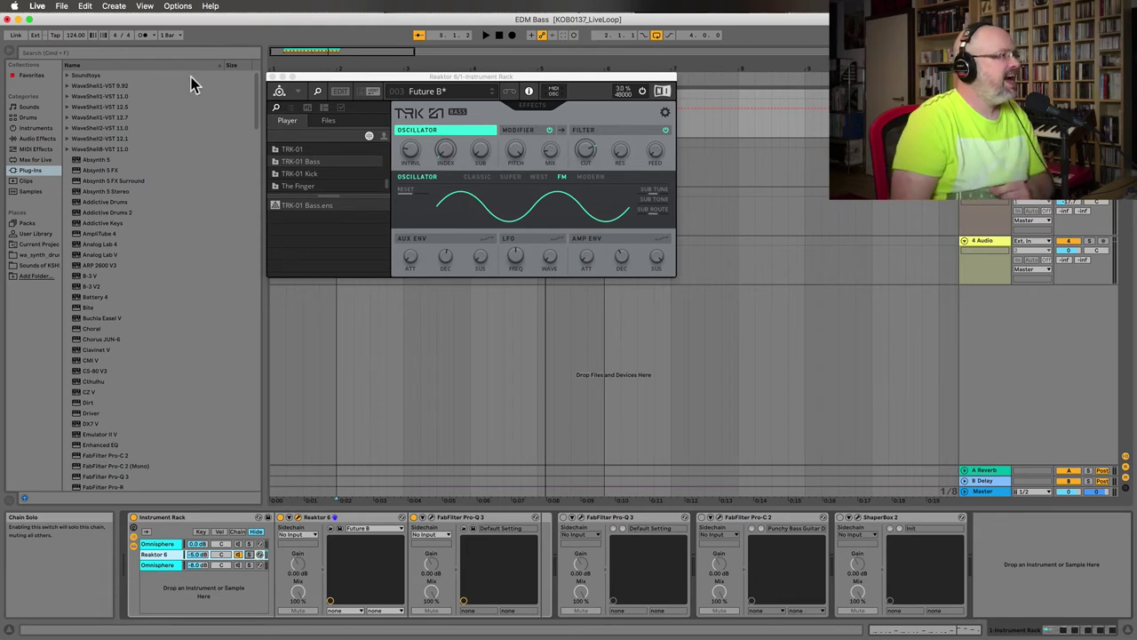
click(271, 76)
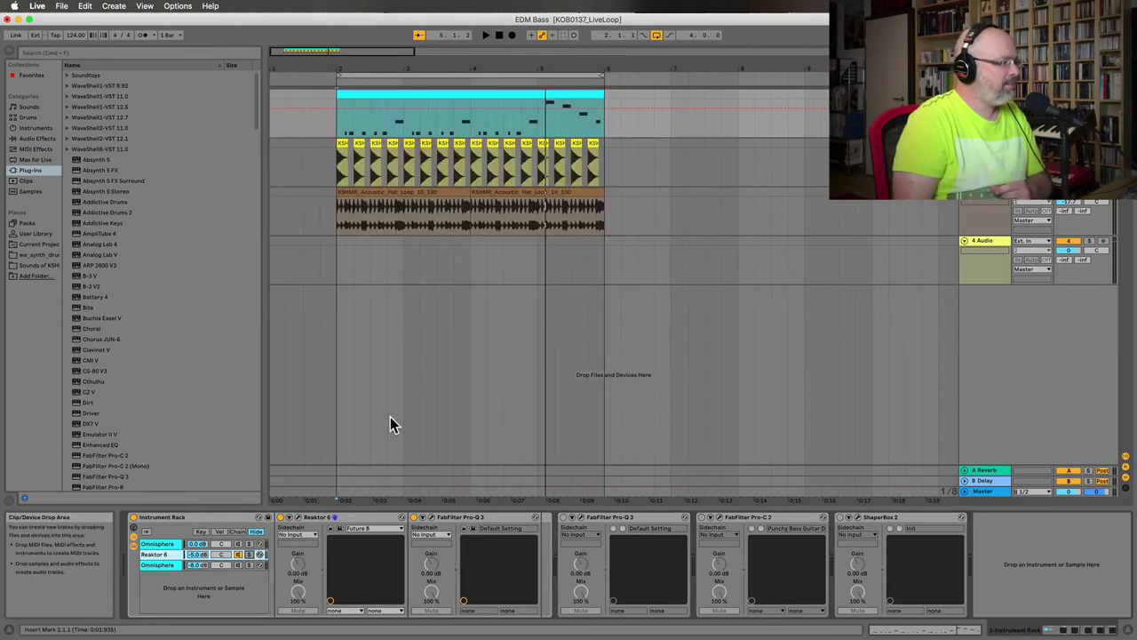
Inspect the Reaktor chain's active Pro-Q 3, and reactivate the first Omnisphere chain to play both bass layers together.
click(458, 520)
click(430, 518)
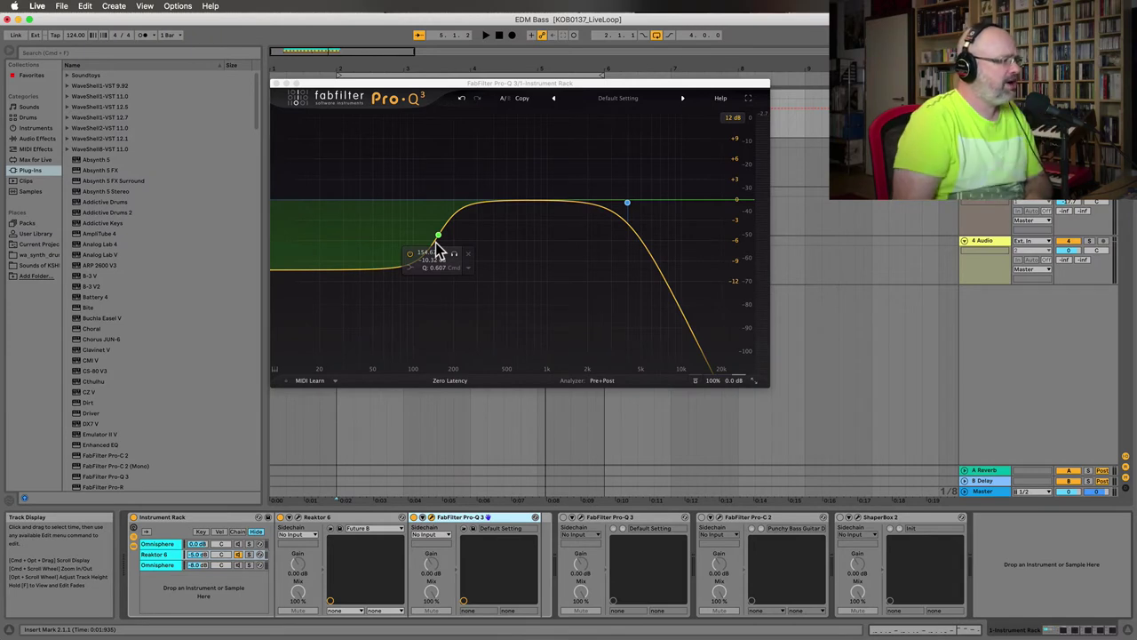
click(238, 543)
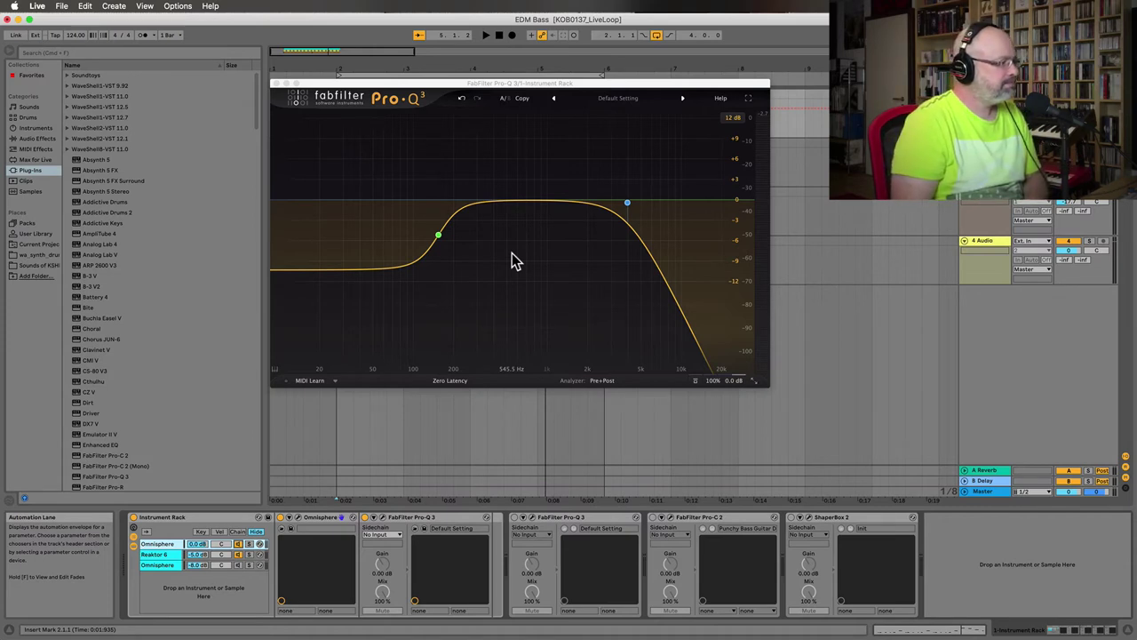
key(space)
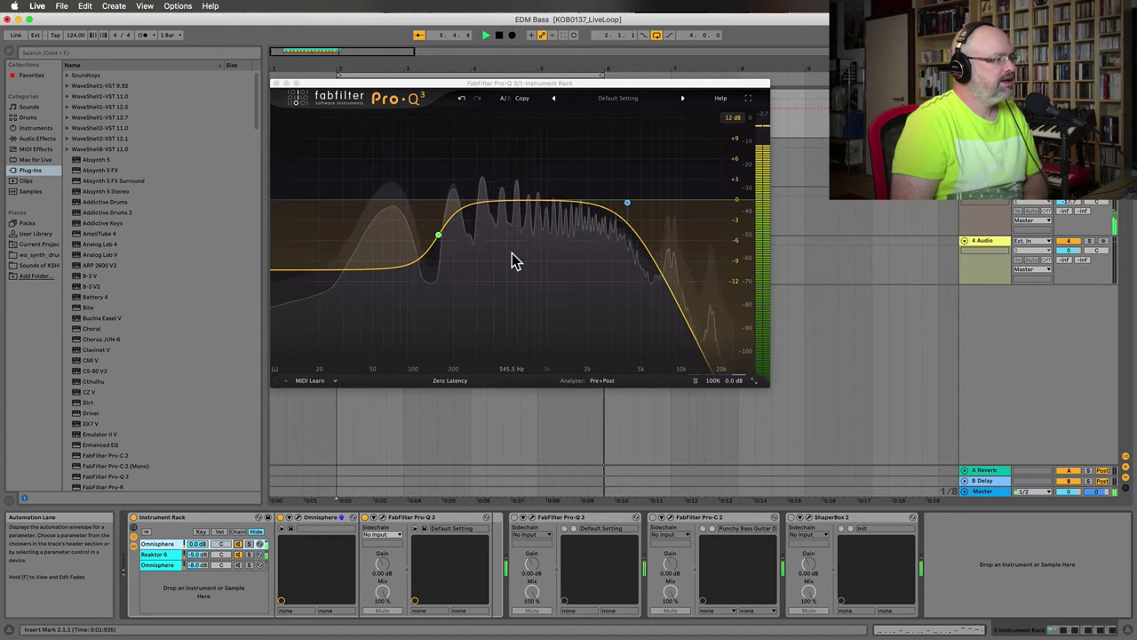
key(space)
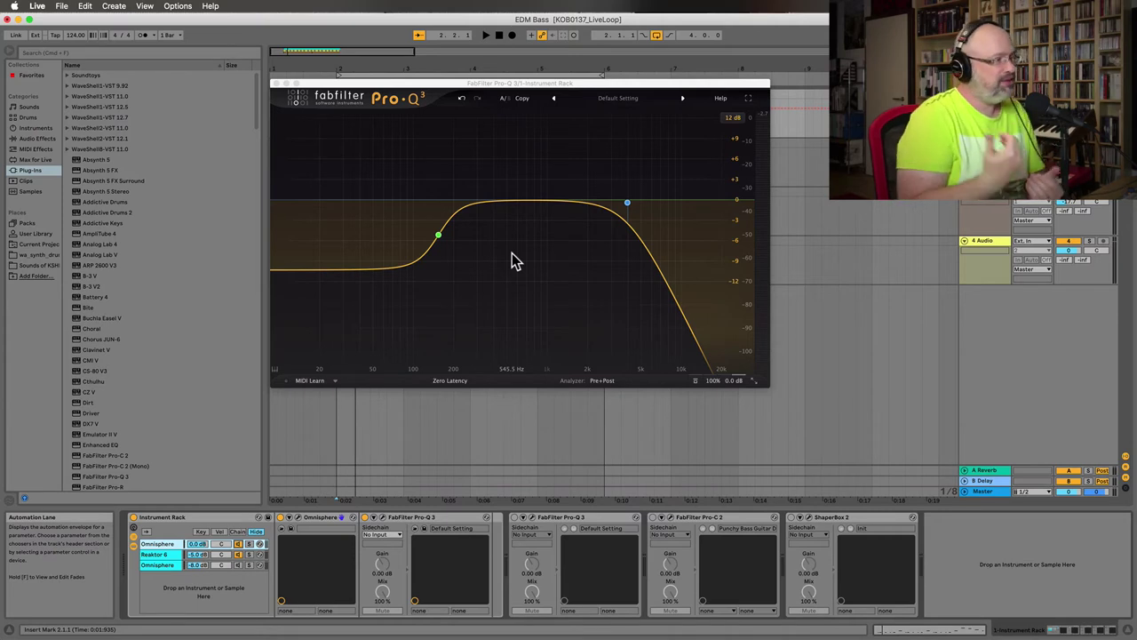
click(275, 83)
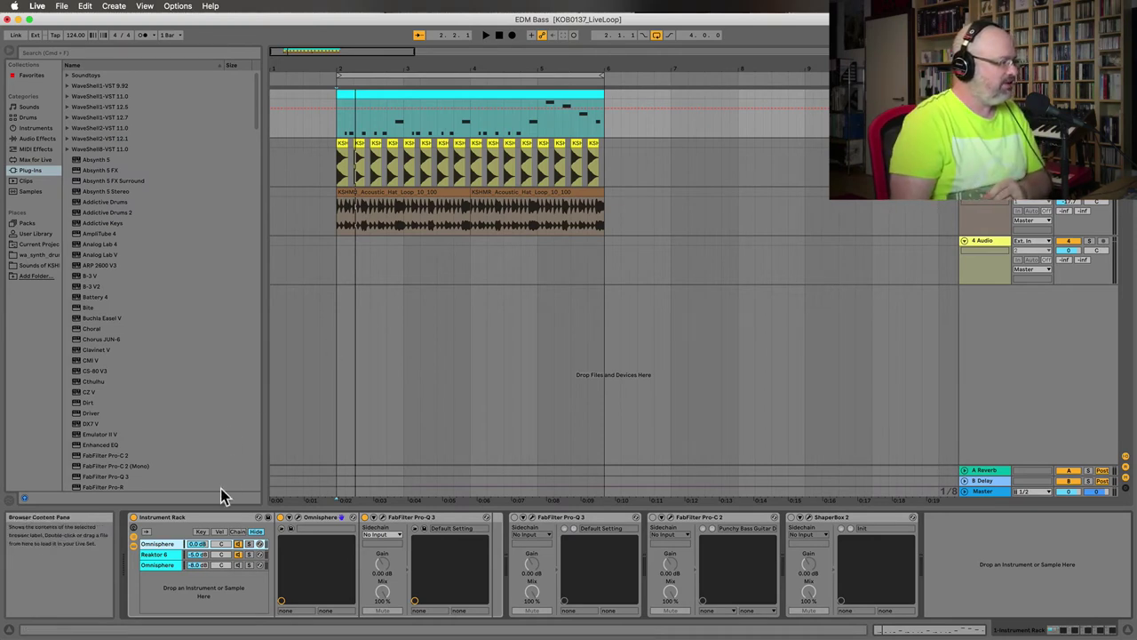
Activate the third rack chain, the second Omnisphere, and open its instrument window.
click(237, 565)
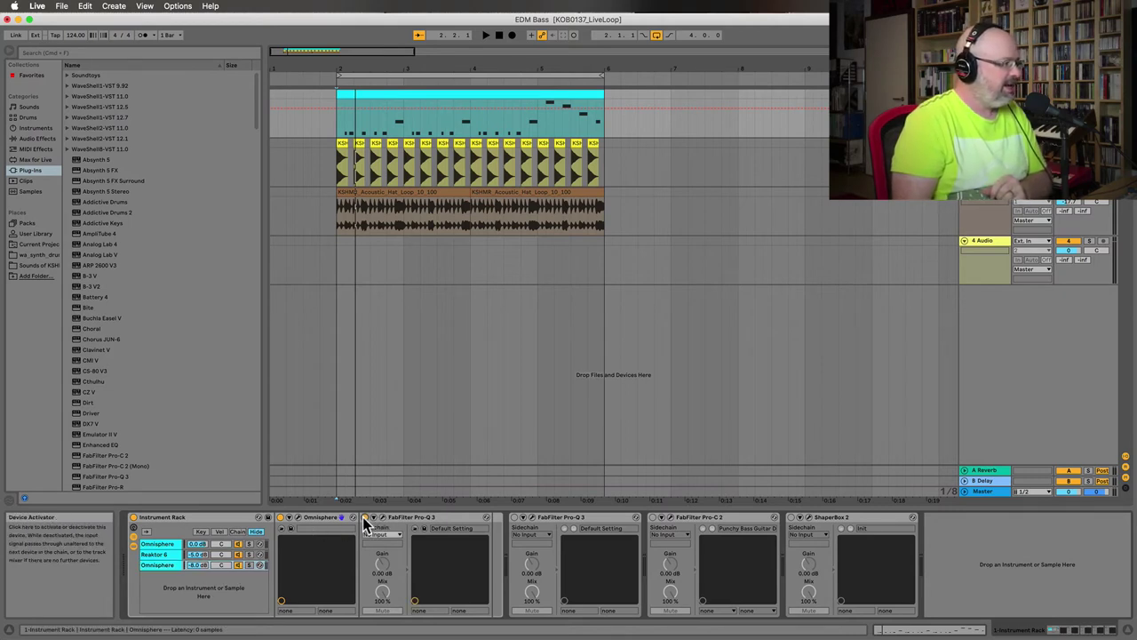
click(300, 524)
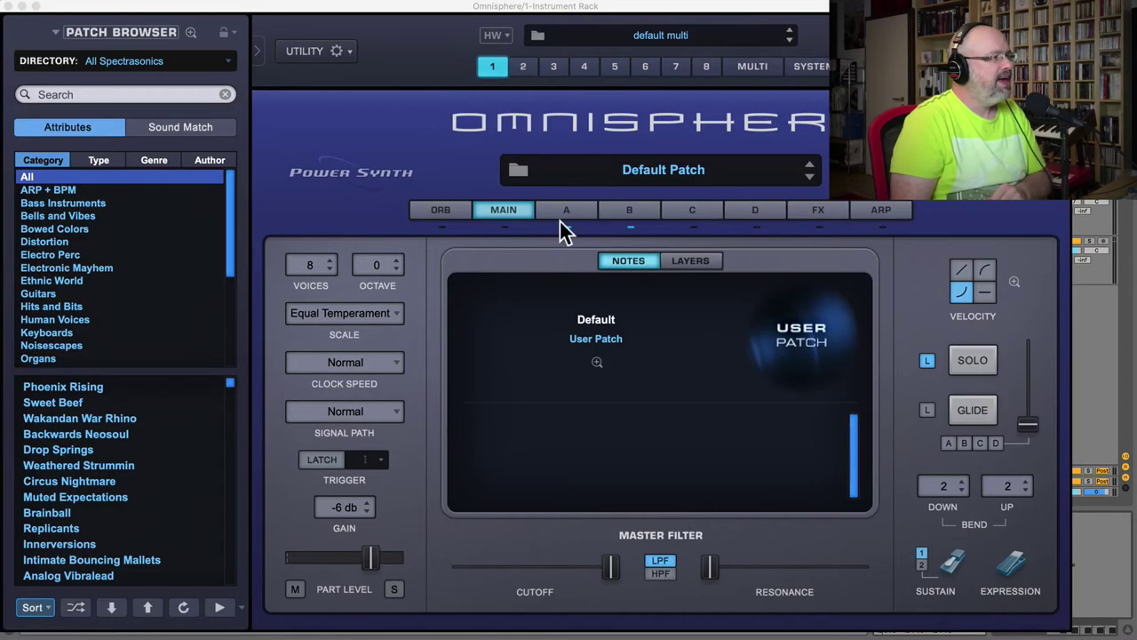
Show Omnisphere's layer A, lower the SawSquare Bright oscillator's Shape slightly, and examine its amp envelope.
click(565, 210)
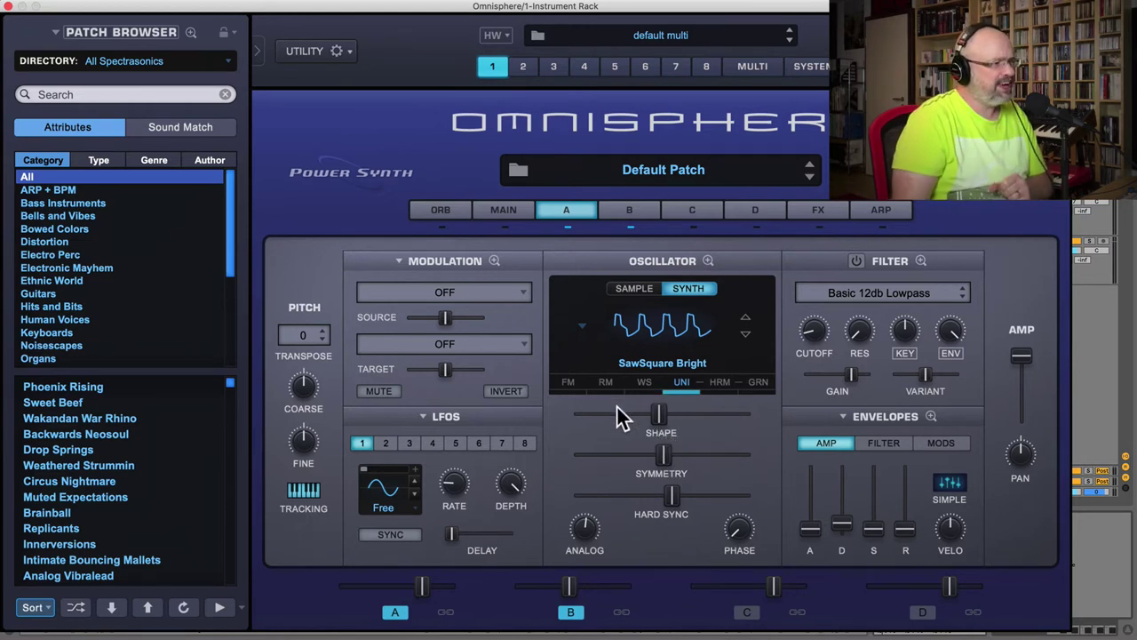
mouse_move(662, 414)
mouse_down()
mouse_move(571, 422)
mouse_move(652, 417)
mouse_move(656, 428)
mouse_up()
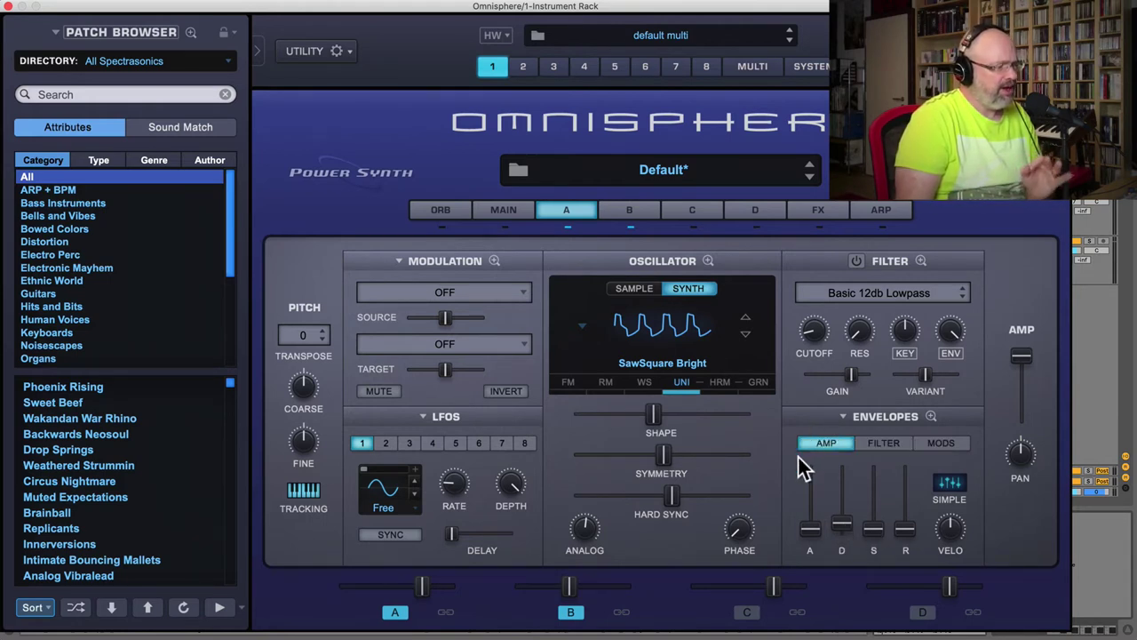
click(844, 528)
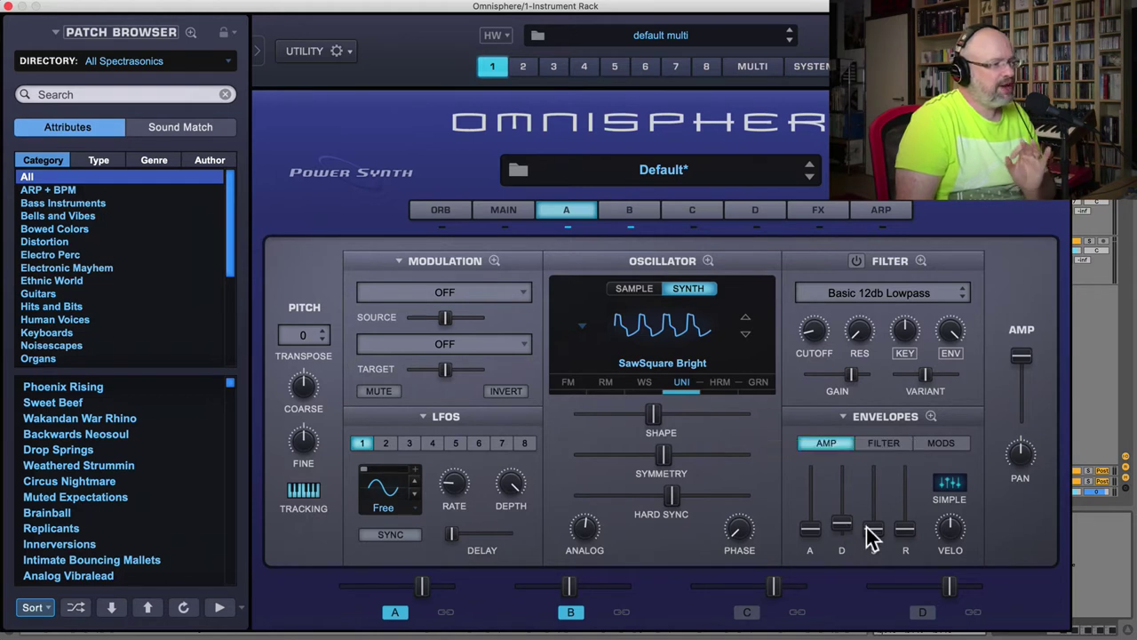
click(914, 533)
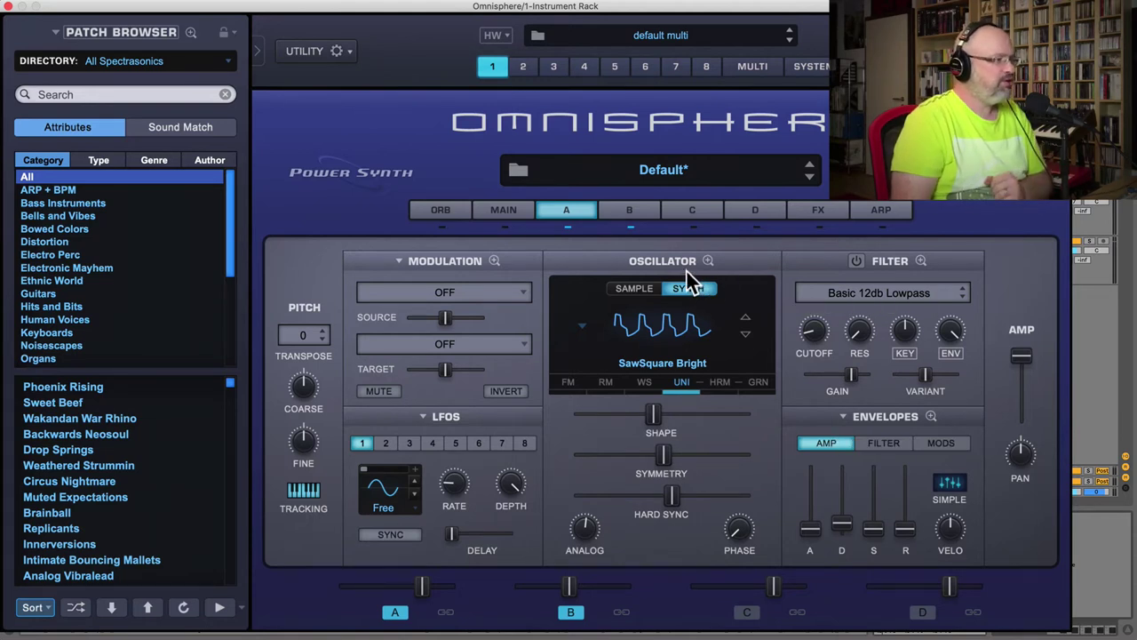
Examine Omnisphere layer B's Noise oscillator and amp envelope, and stop the loop playback.
click(632, 213)
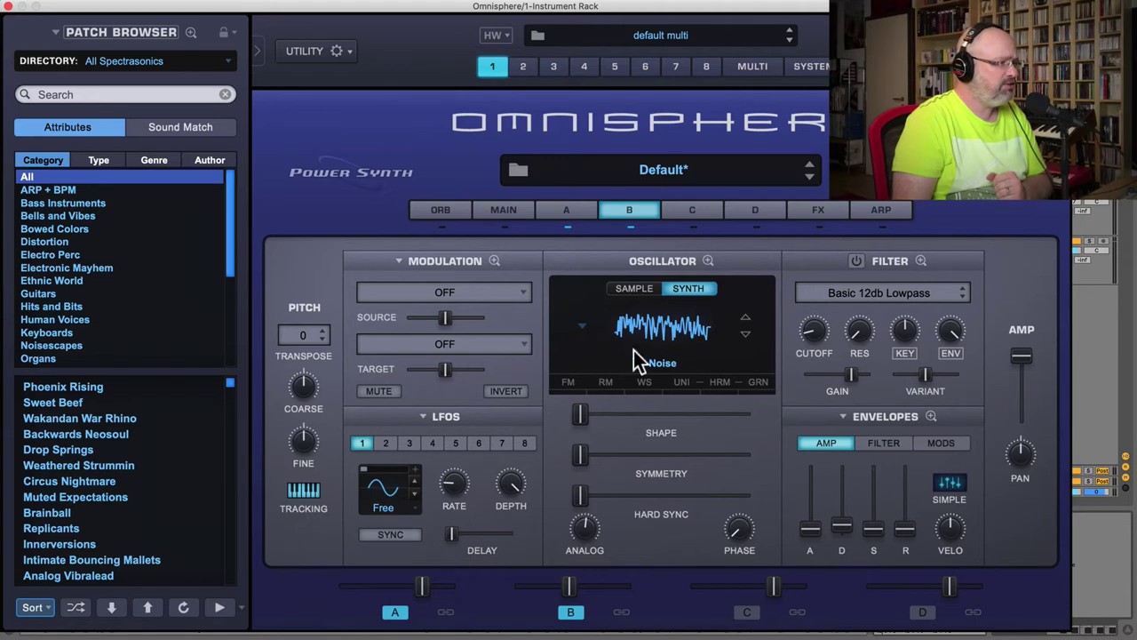
mouse_move(842, 526)
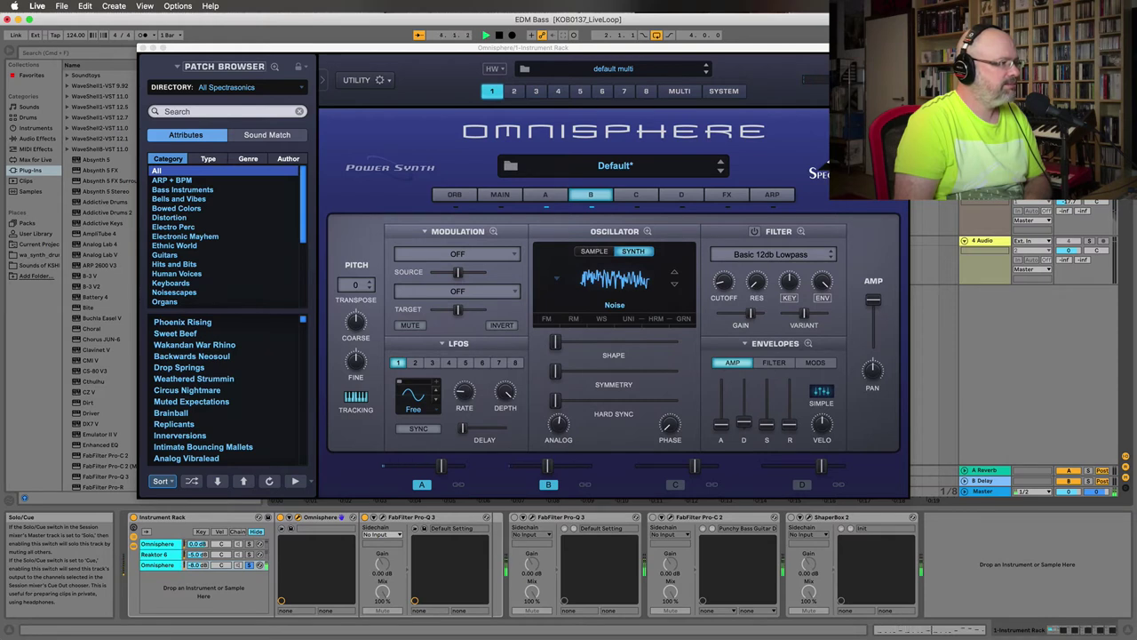
key(space)
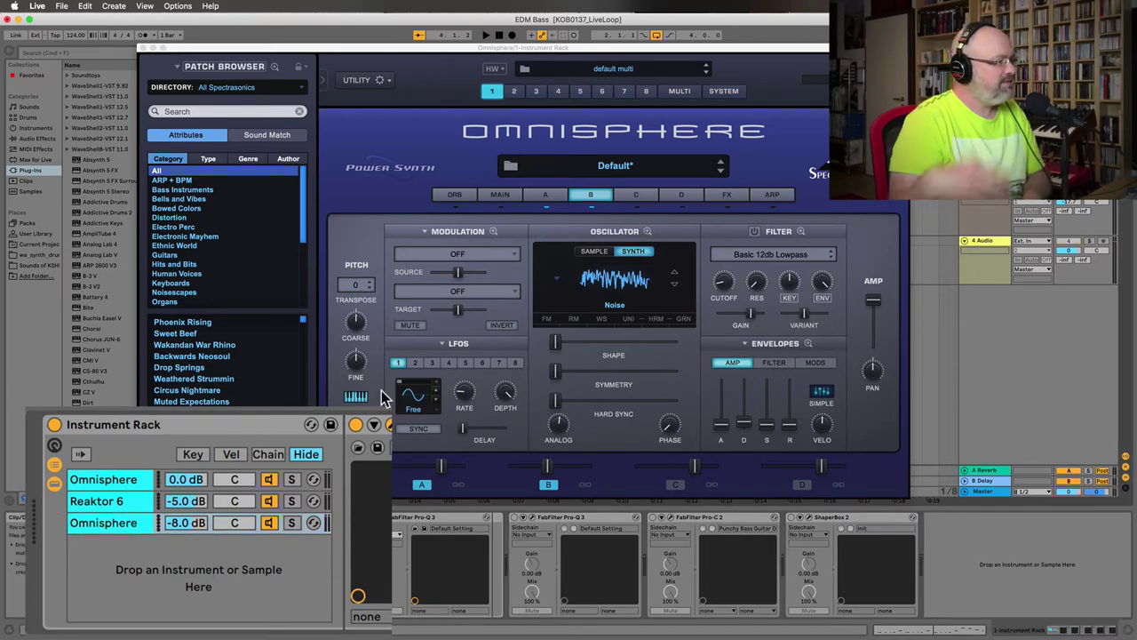
Play all three bass chains of the rack together, and close the Omnisphere window.
key(space)
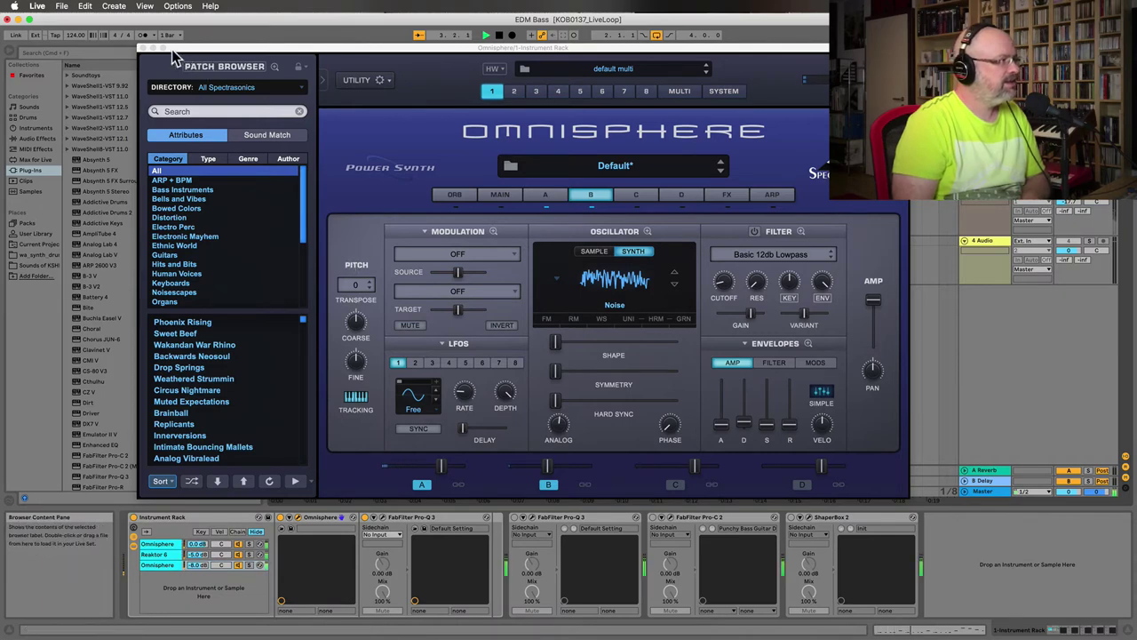
click(141, 47)
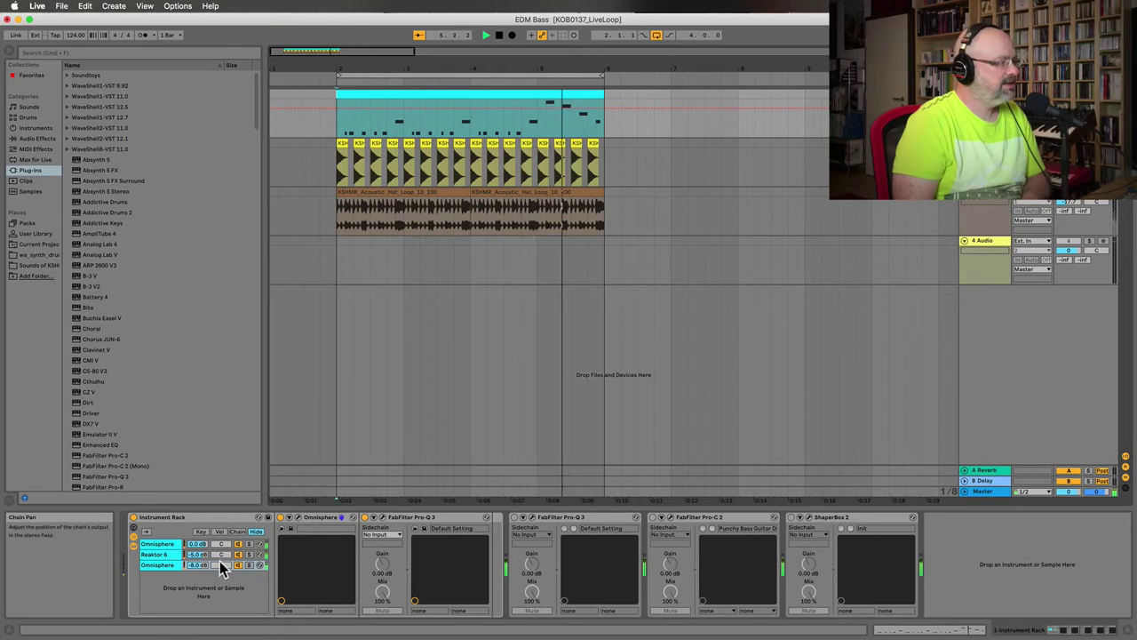
key(space)
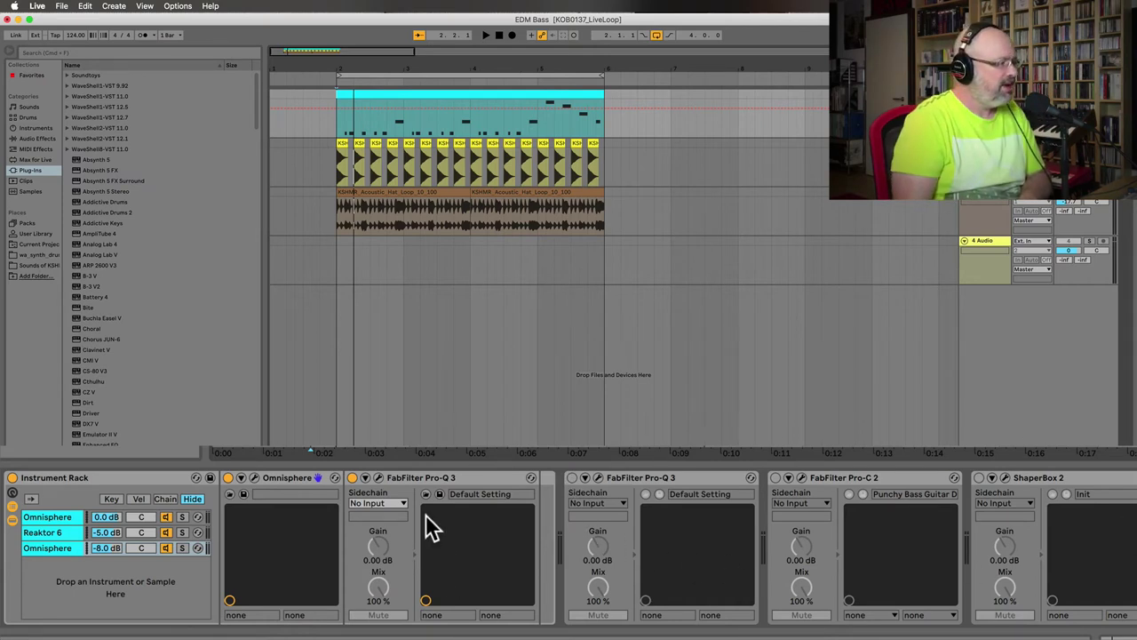
Review the individual Pro-Q 3 in each rack chain by stepping through the Omnisphere and Reaktor 6 chains.
click(427, 478)
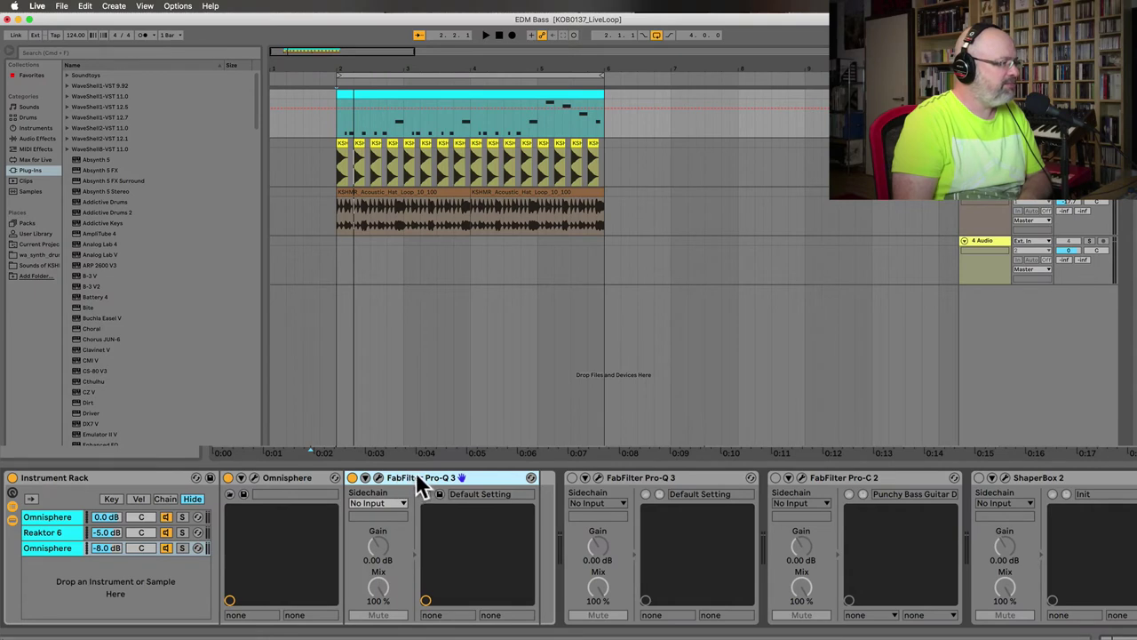
click(71, 533)
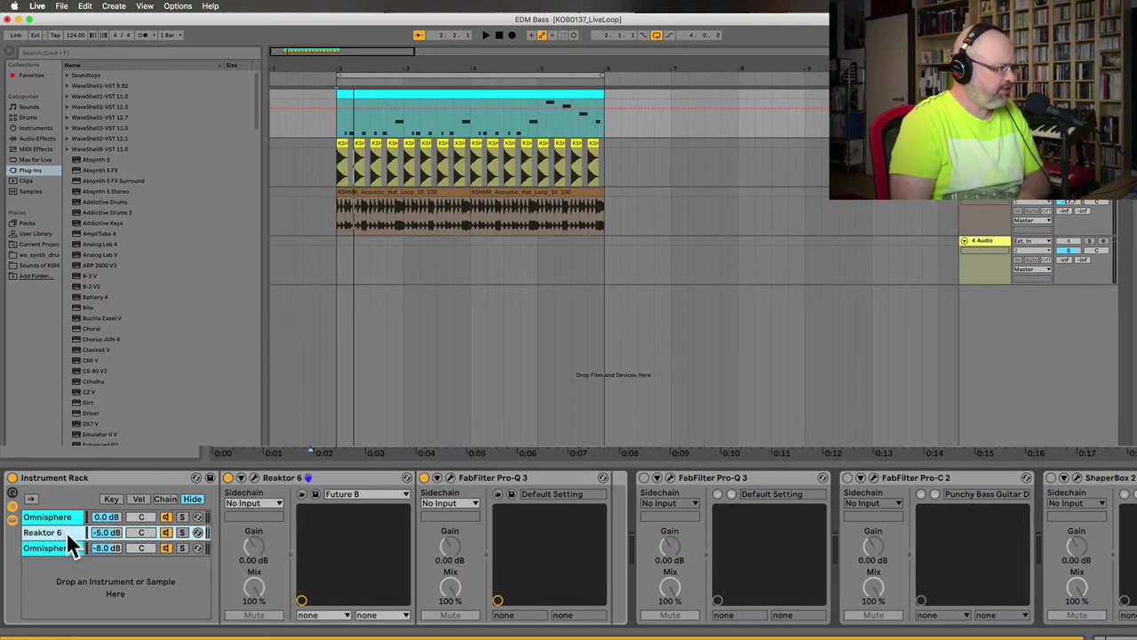
click(67, 519)
click(63, 532)
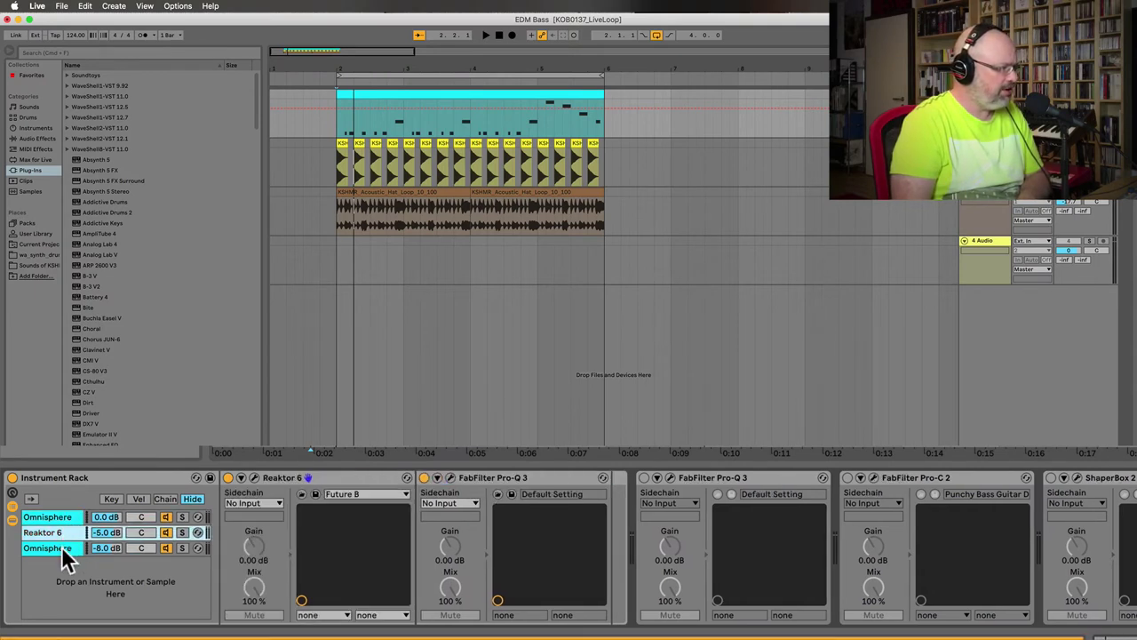
click(61, 548)
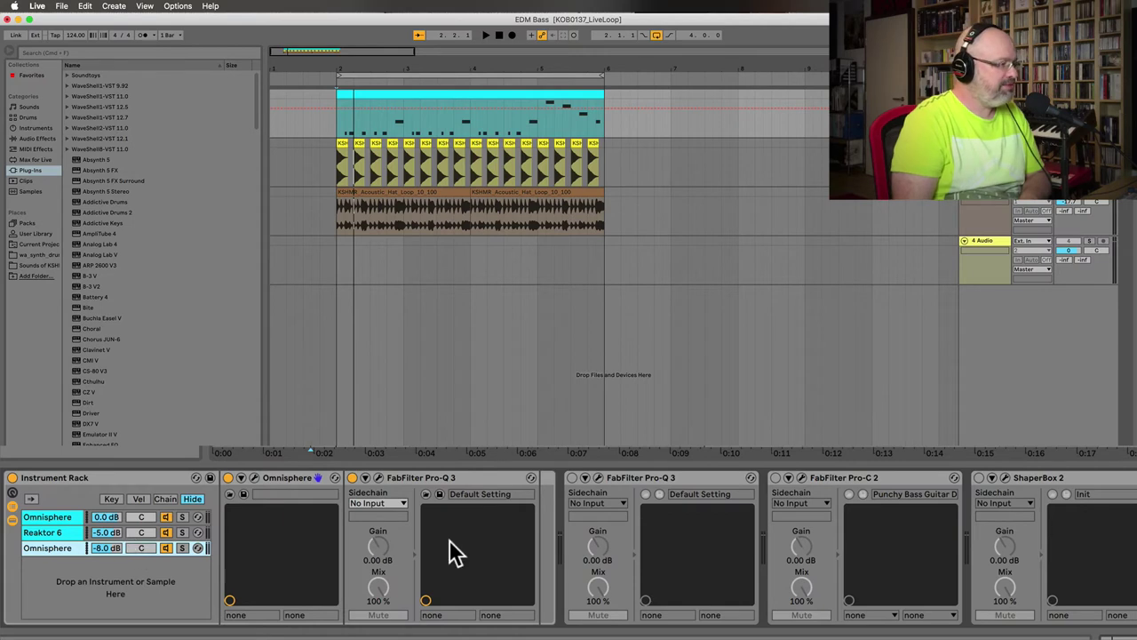
Activate the Pro-Q 3 placed after the instrument rack, and inspect its EQ curve in the plug-in window.
click(627, 476)
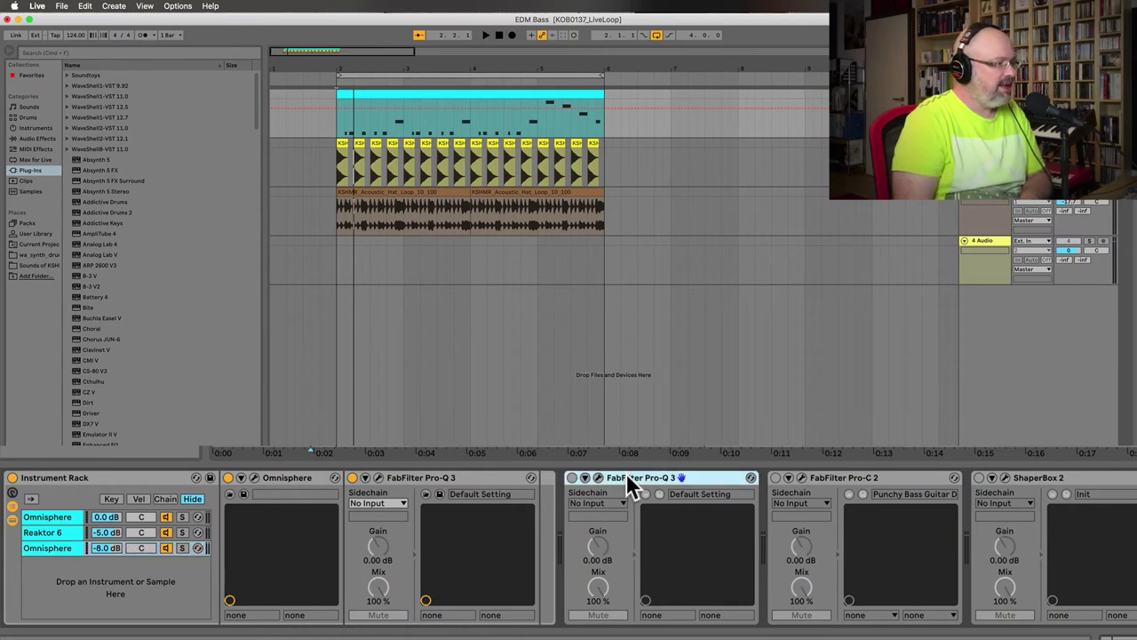
click(571, 478)
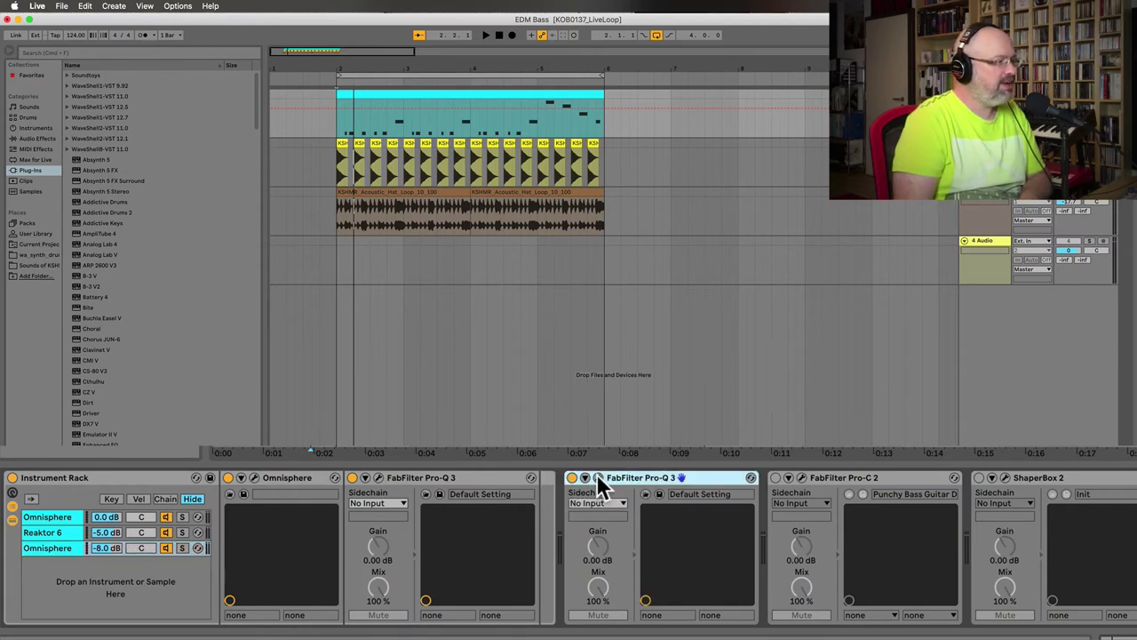
click(597, 476)
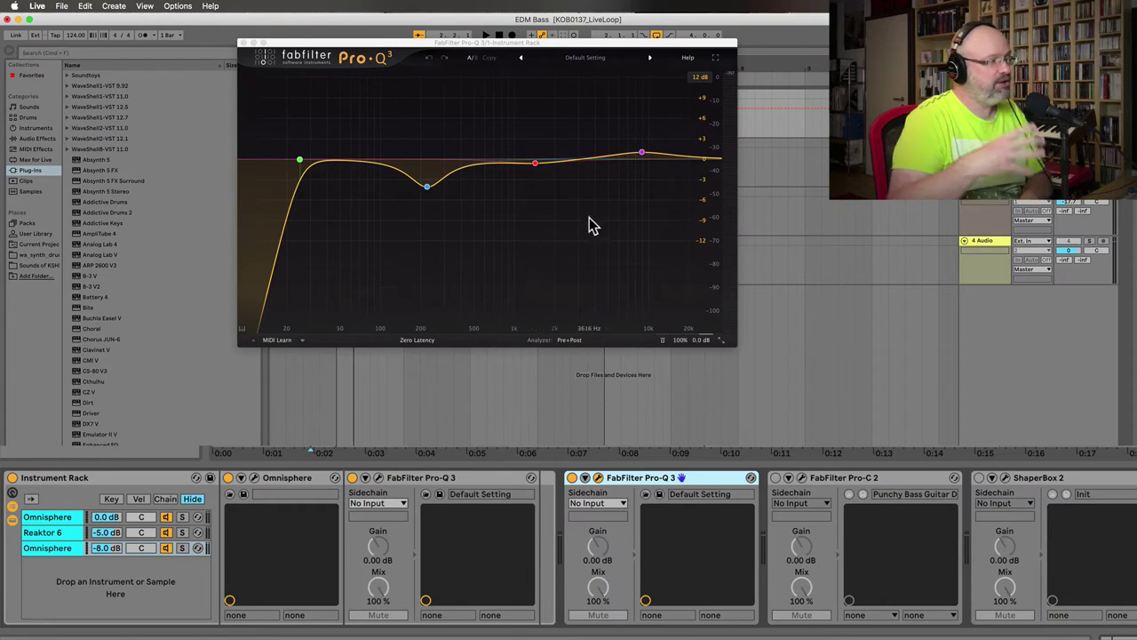
mouse_move(261, 172)
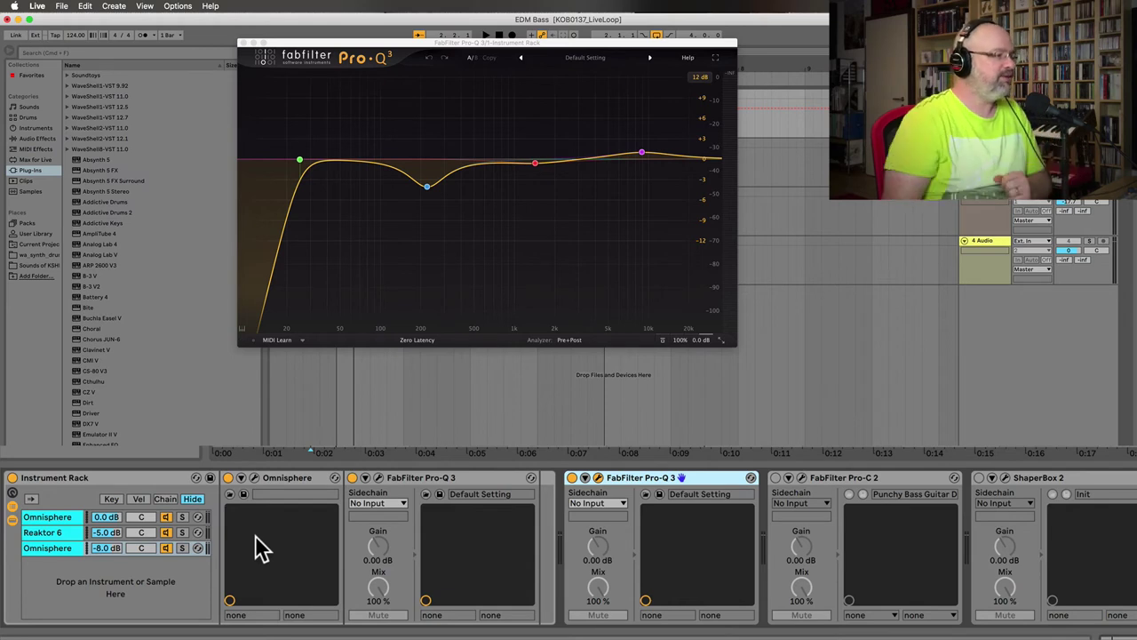
click(246, 41)
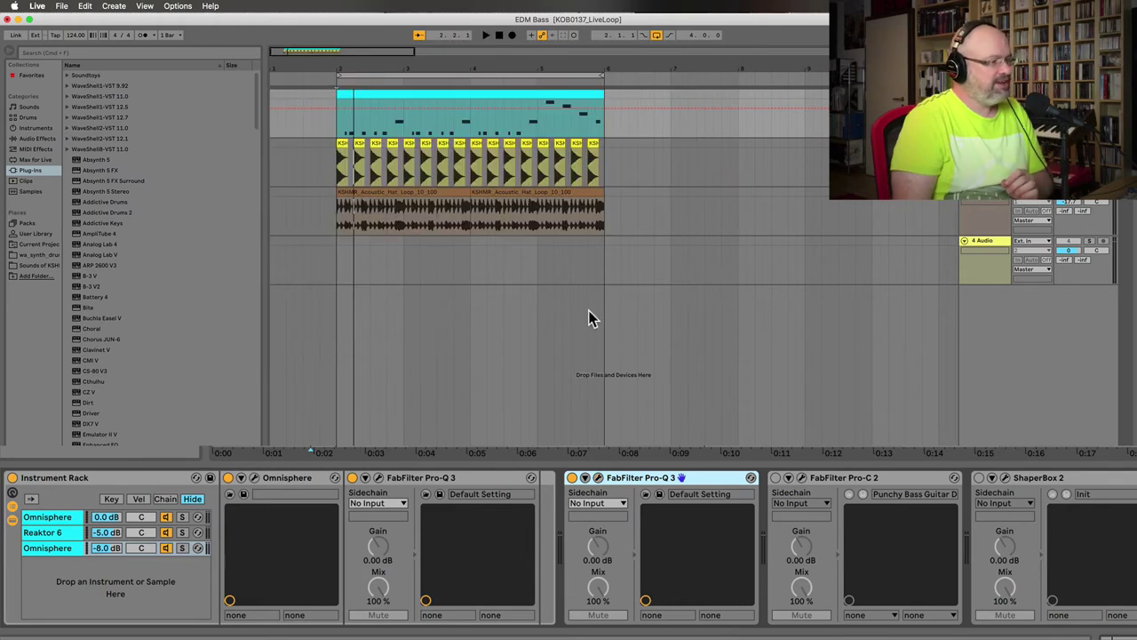
click(597, 477)
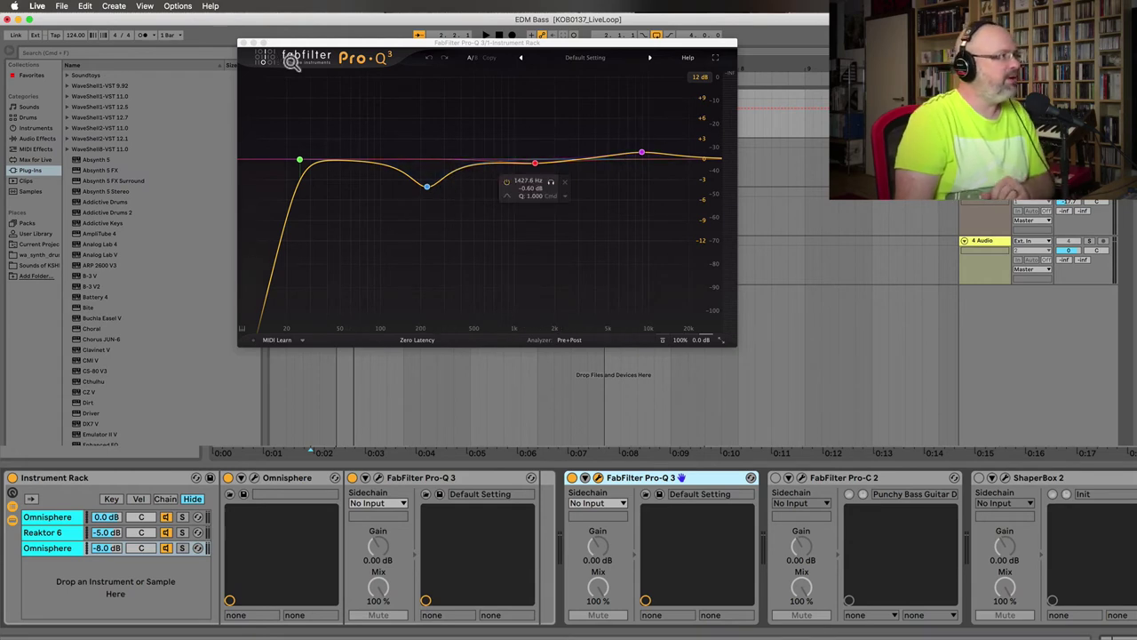
click(246, 43)
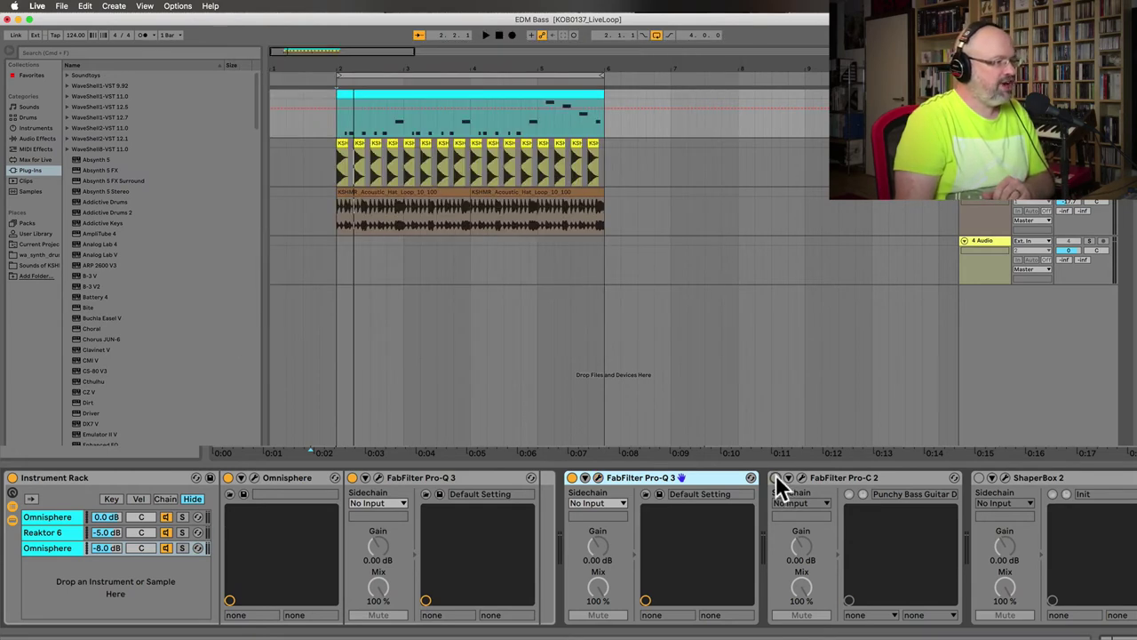
Activate the Pro-C 2 compressor after the EQ, and inspect its Punch style, attack and side-chain filter settings.
click(802, 478)
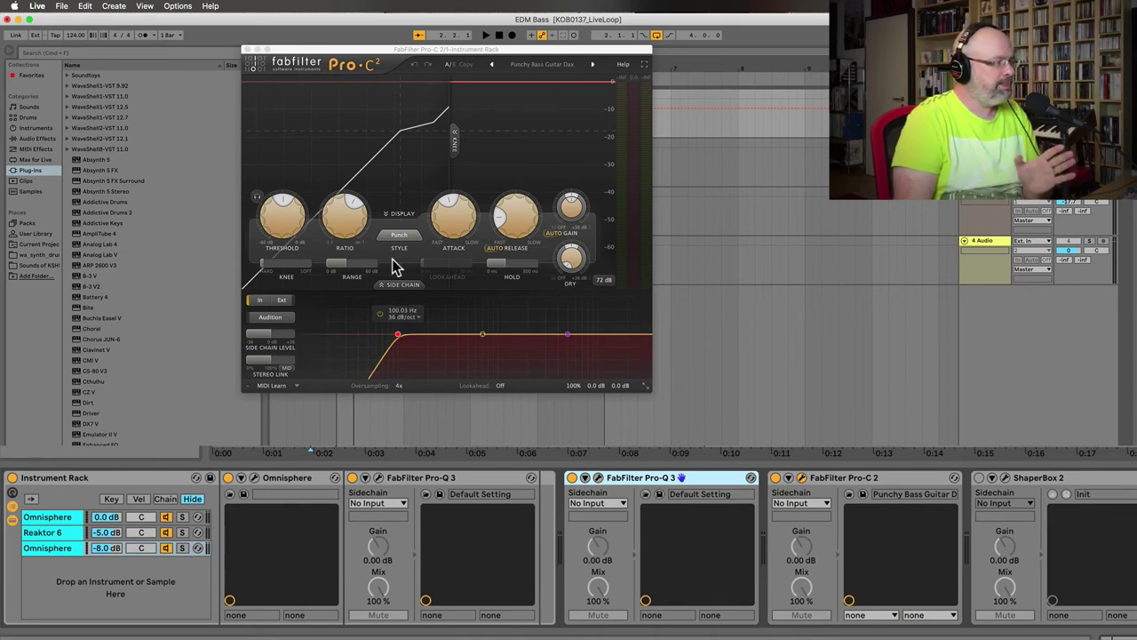
mouse_move(436, 222)
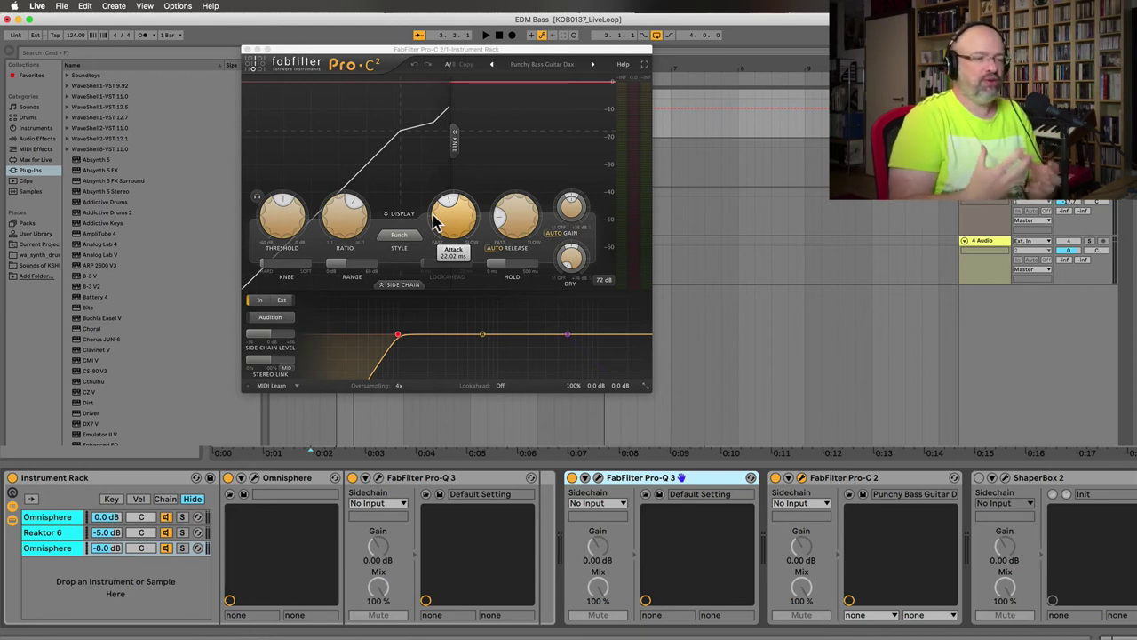
click(248, 51)
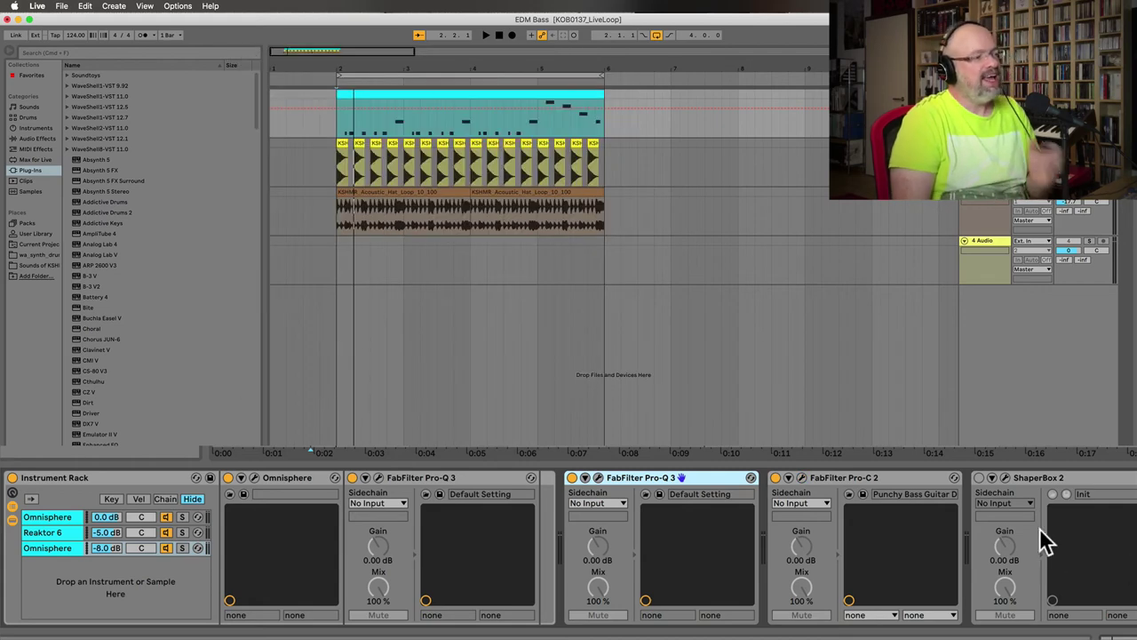
Activate ShaperBox 2 at the end of the chain, and compare the volume curves of its Mid and High bands.
click(1004, 477)
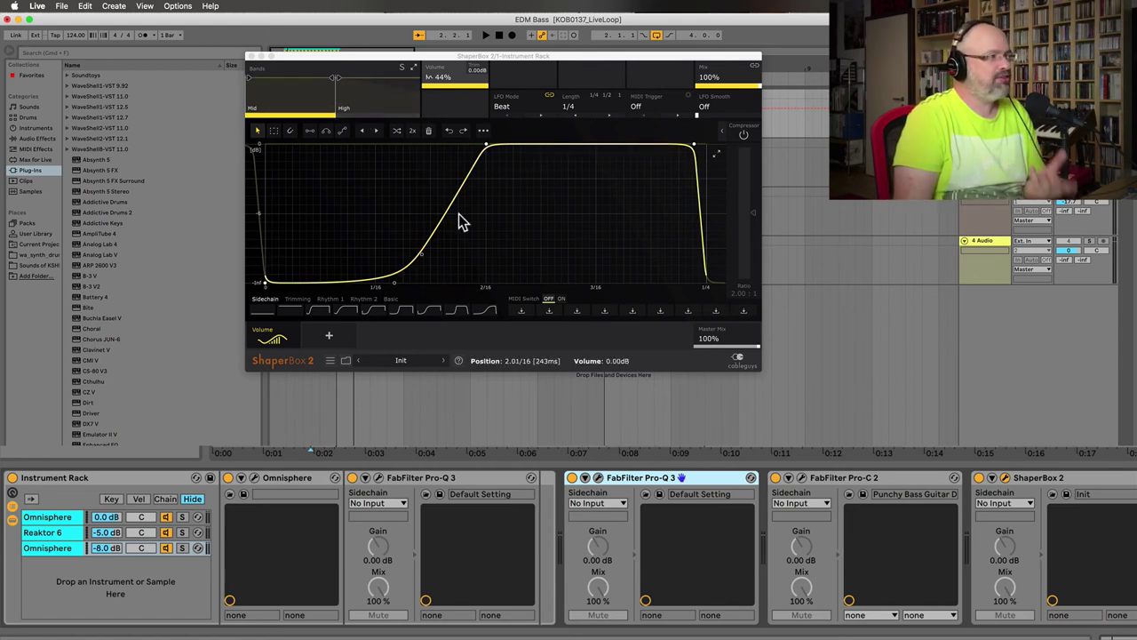
click(384, 113)
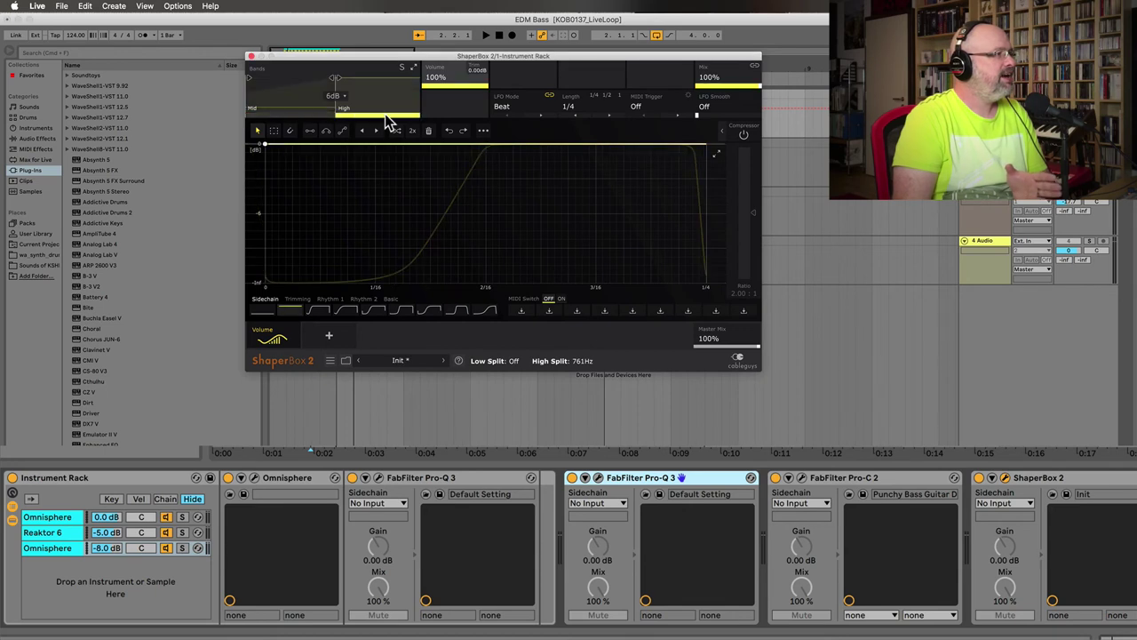
click(309, 114)
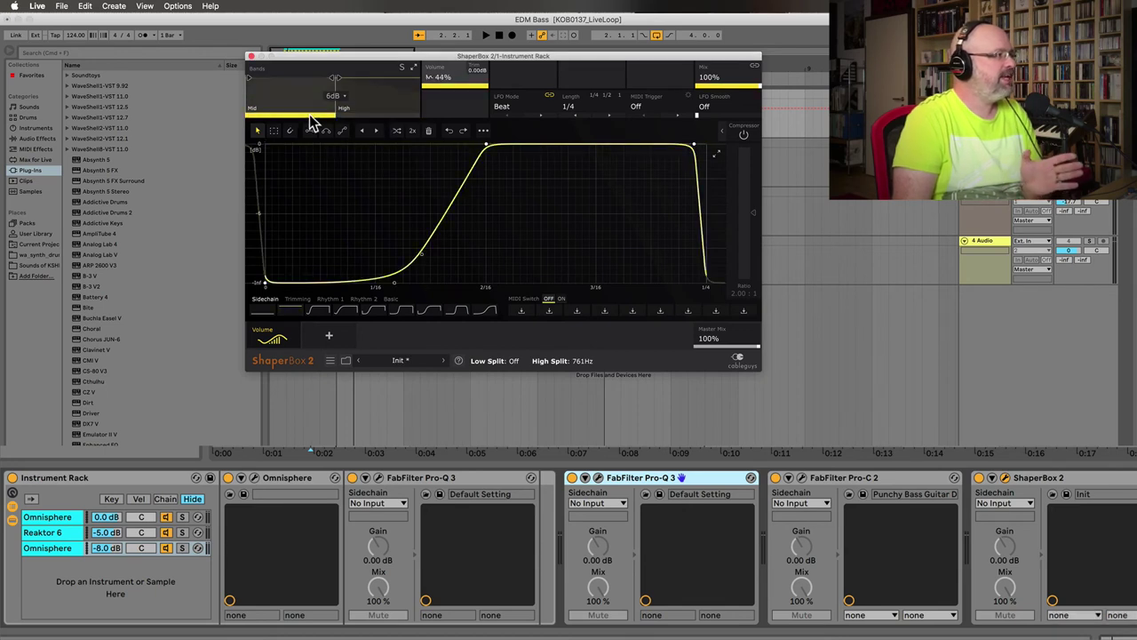
click(377, 113)
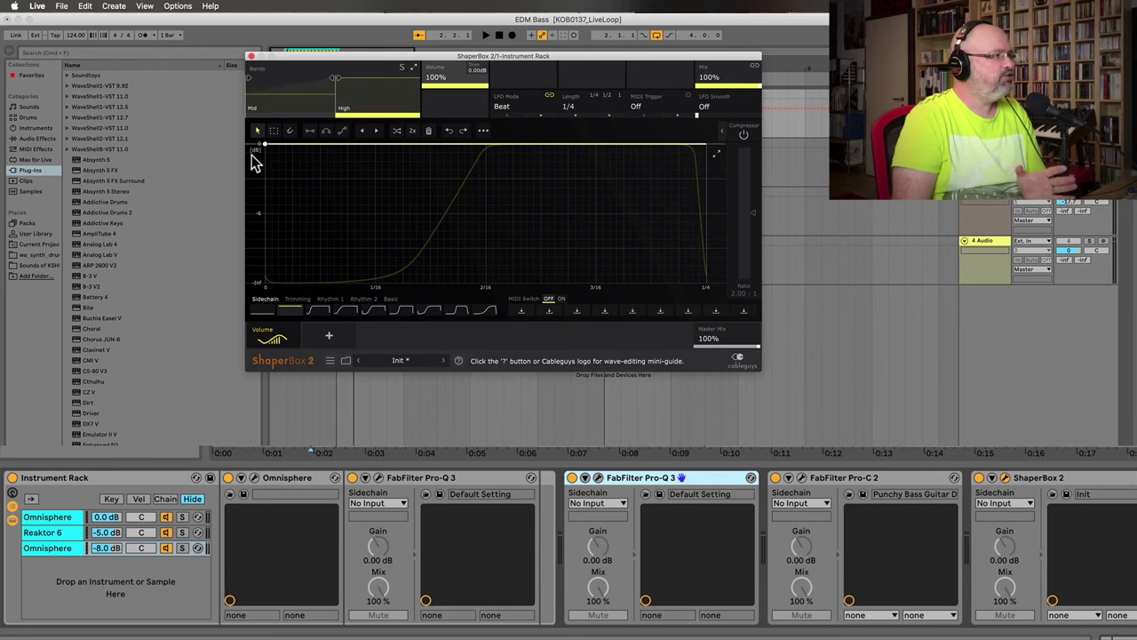
click(312, 117)
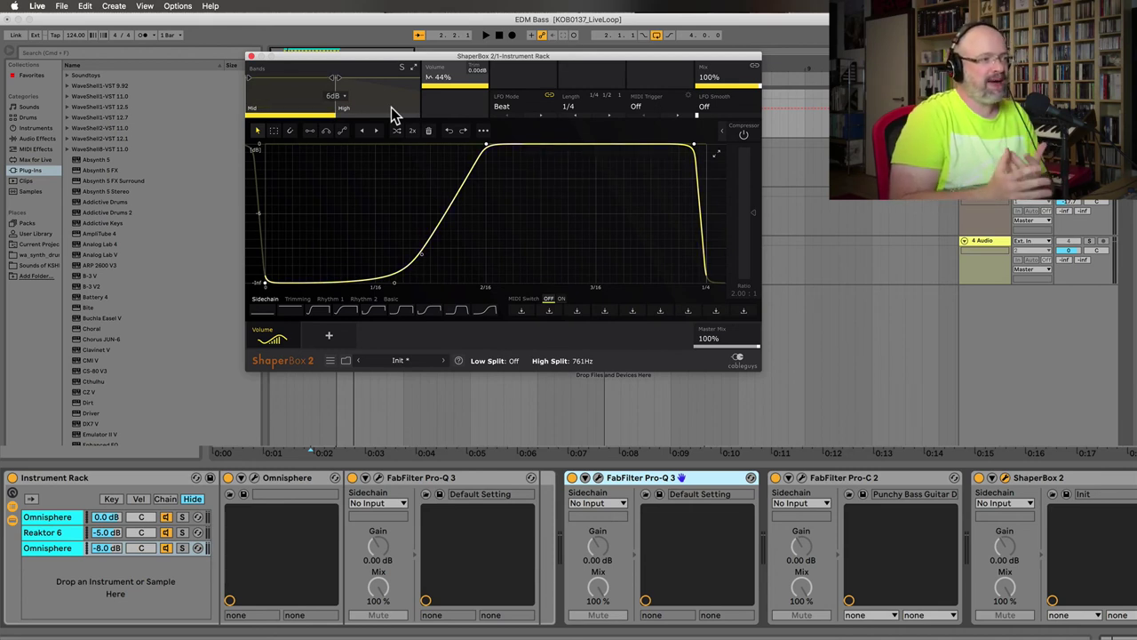
click(251, 56)
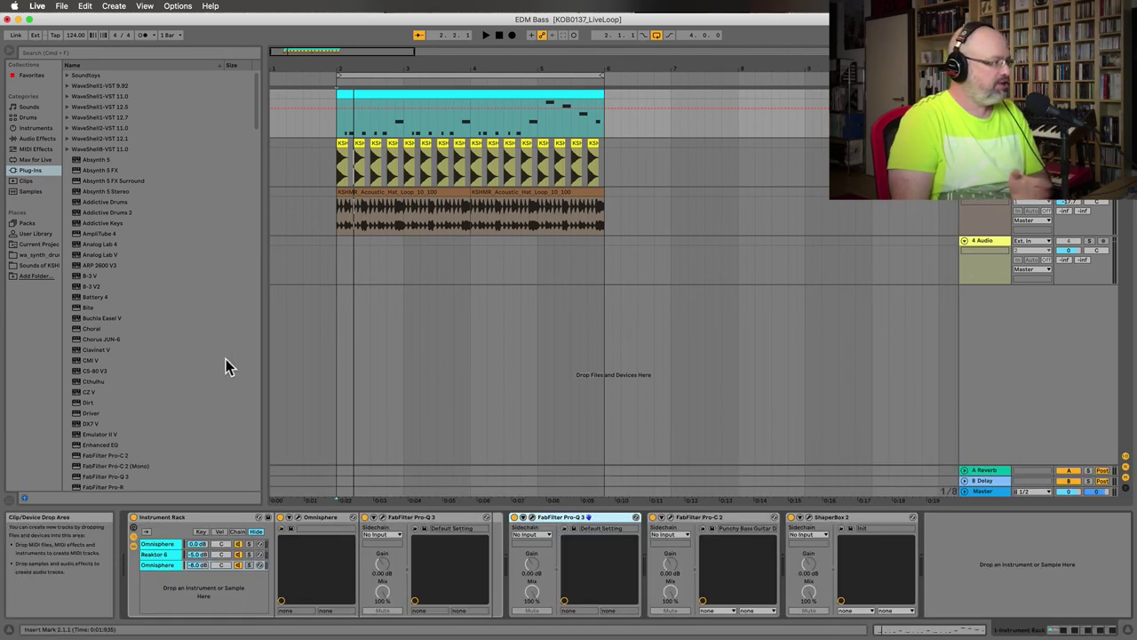
Play the loop from bar 2 with the processed bass, and look over the bass clip's notes in the MIDI note editor.
click(336, 81)
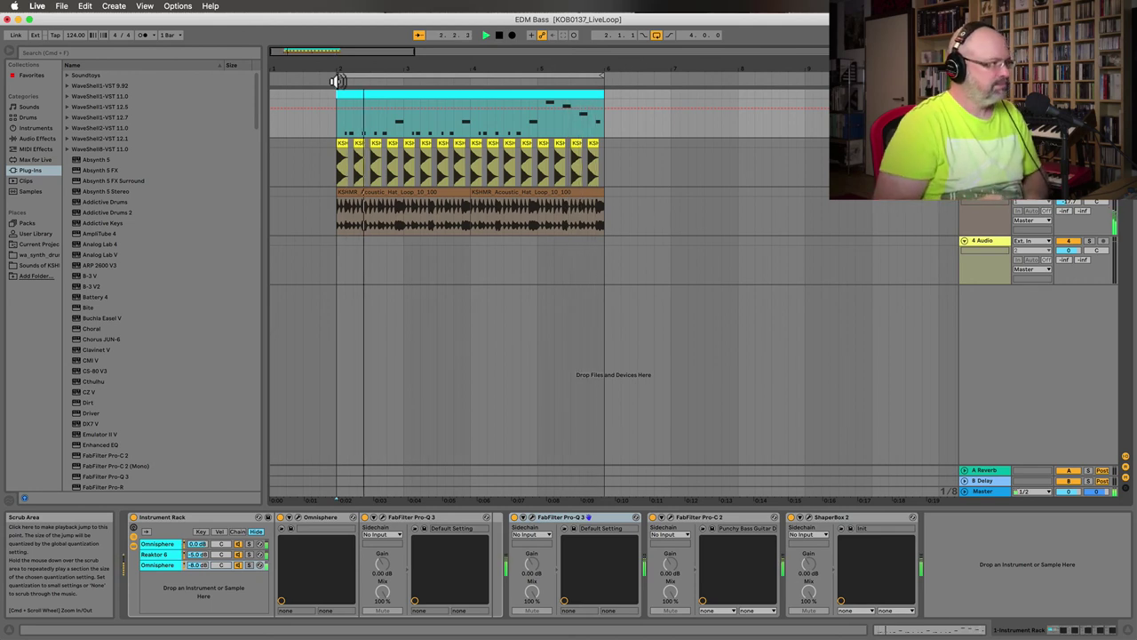
key(space)
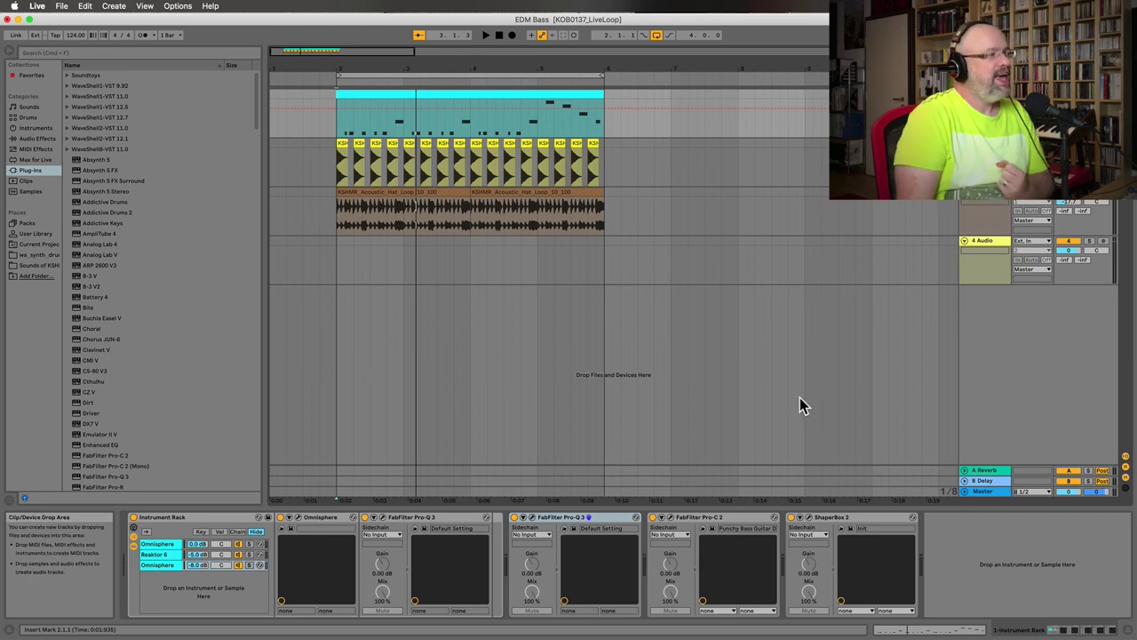
click(446, 119)
click(936, 630)
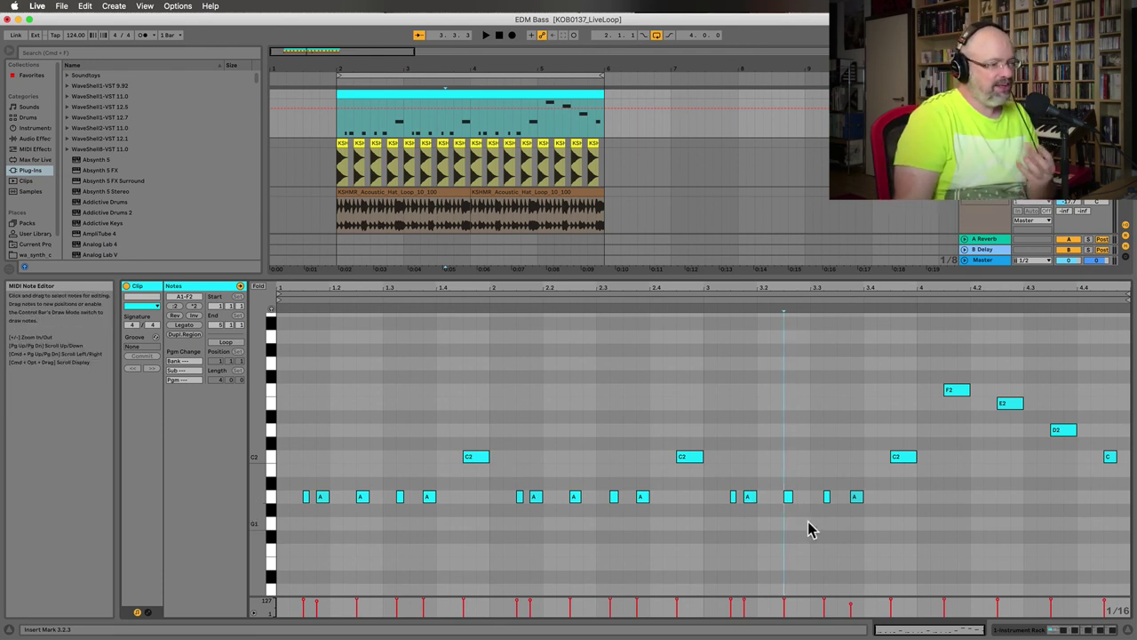
click(1017, 631)
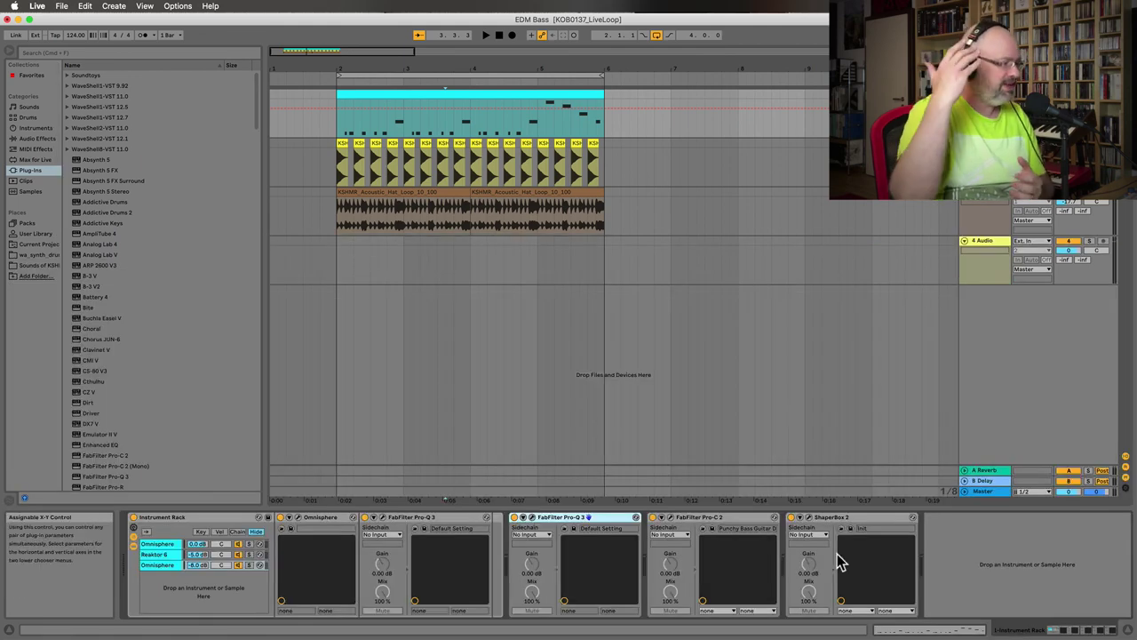